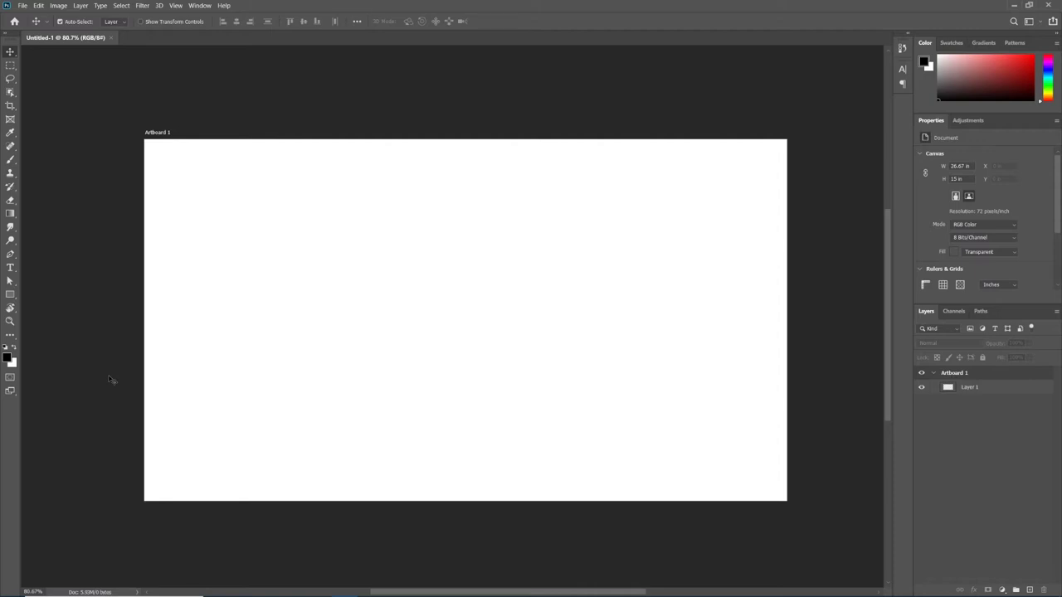
Step: Set the foreground colour to bright blue 259dea
click(23, 6)
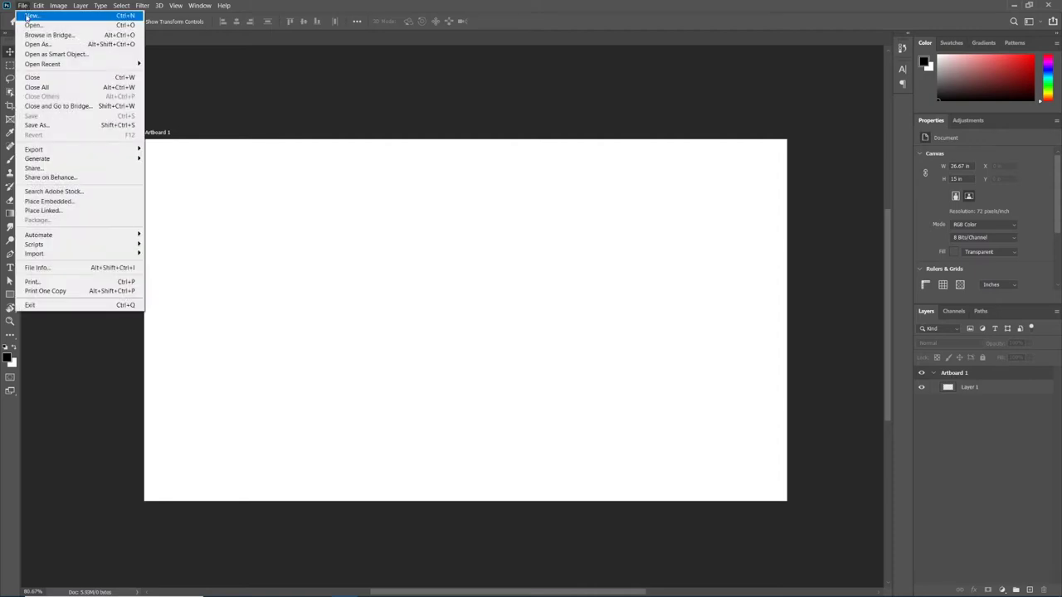
click(233, 81)
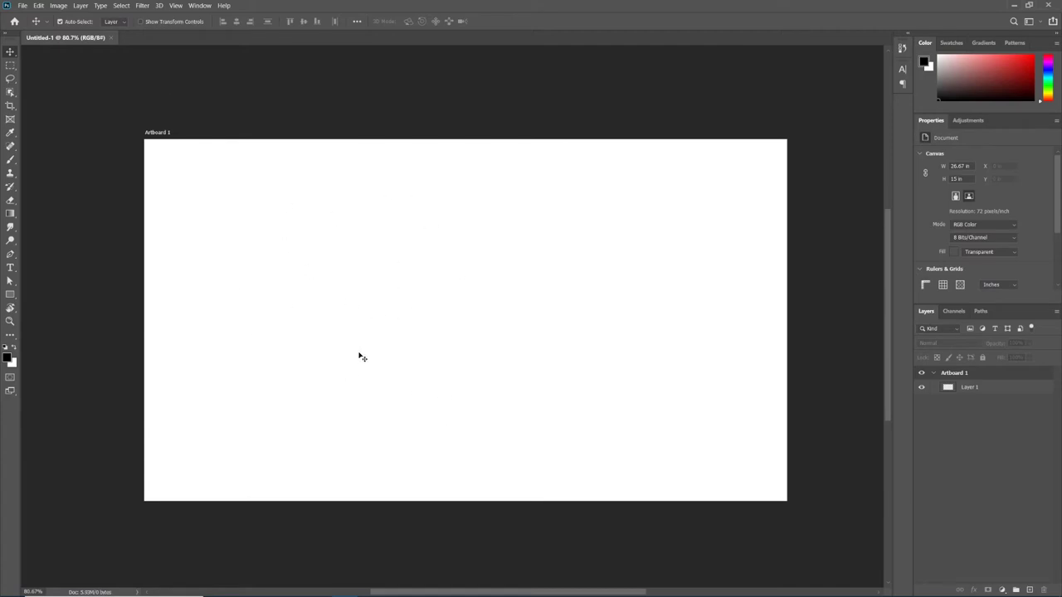
click(9, 361)
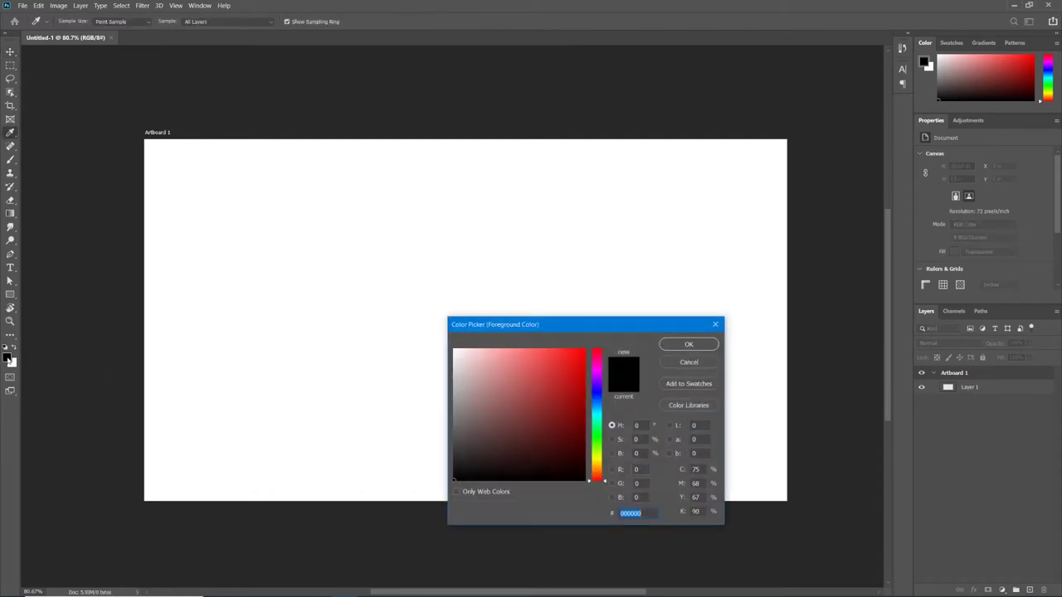
drag(600, 428, 600, 407)
click(565, 359)
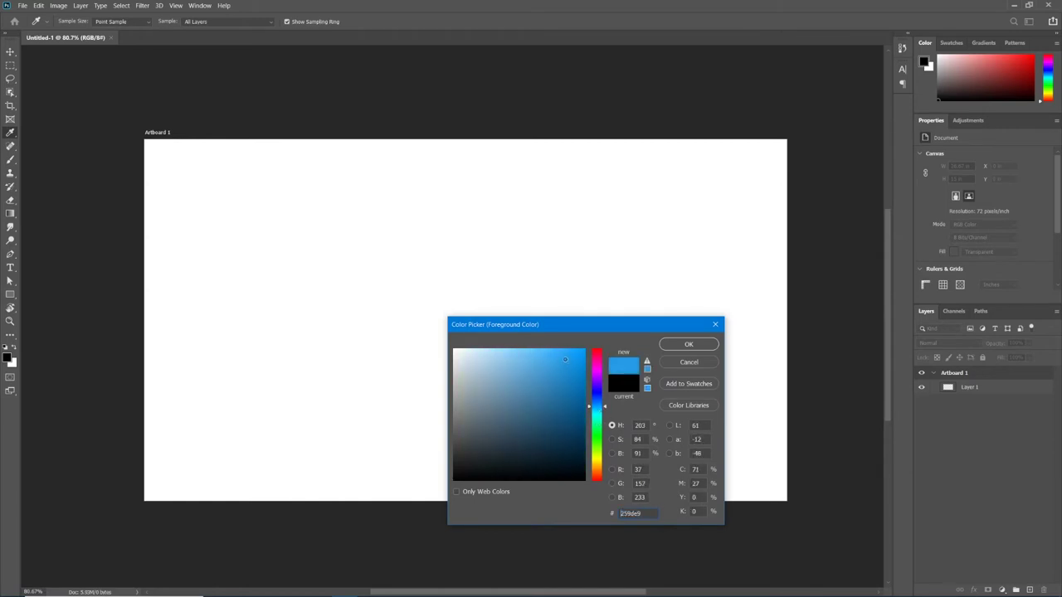
click(689, 344)
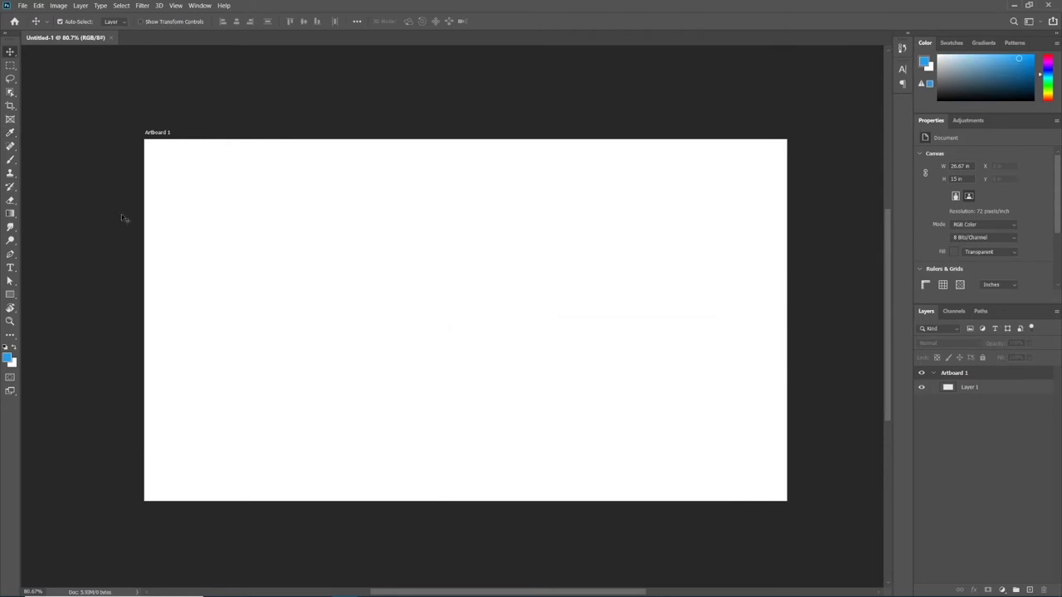
Step: Fill Layer 1 on the artboard with the blue using the Paint Bucket Tool
click(10, 213)
right_click(11, 213)
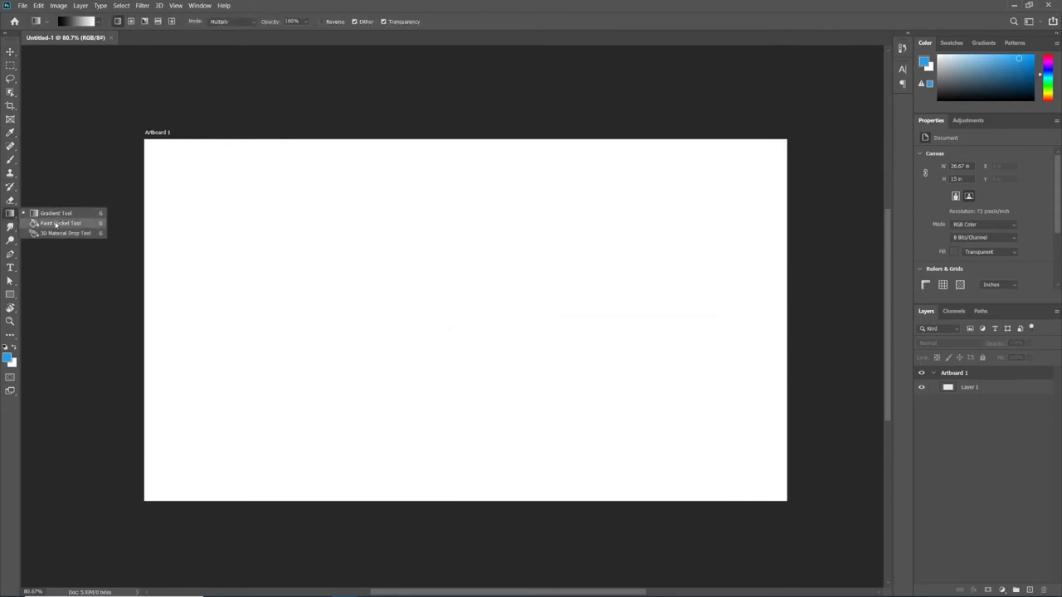
click(56, 224)
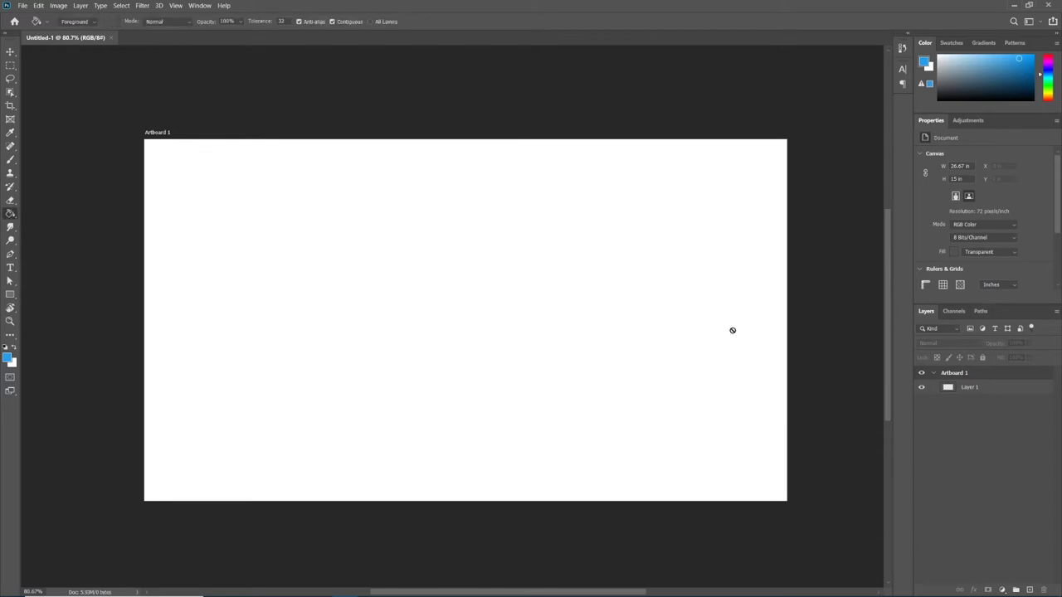
click(965, 388)
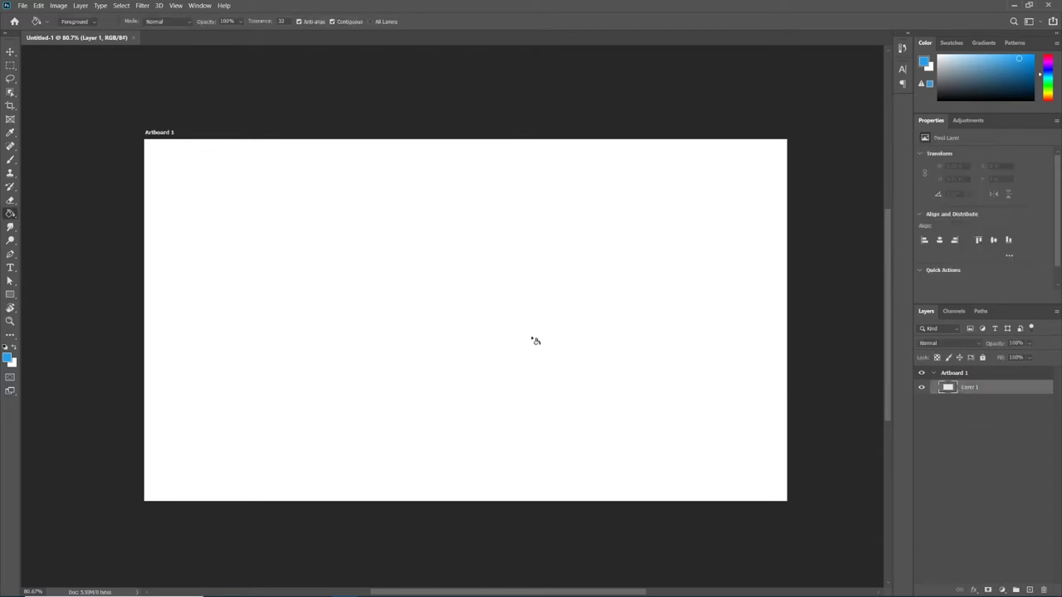
click(481, 340)
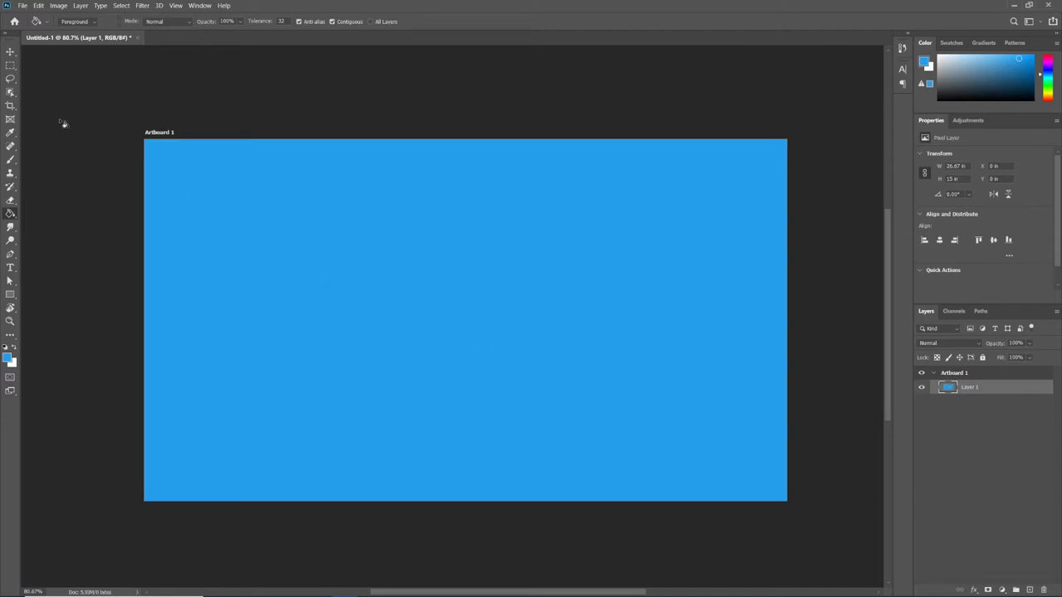
Step: Drag a large rectangular marquee selection across the middle of the blue artboard
click(10, 66)
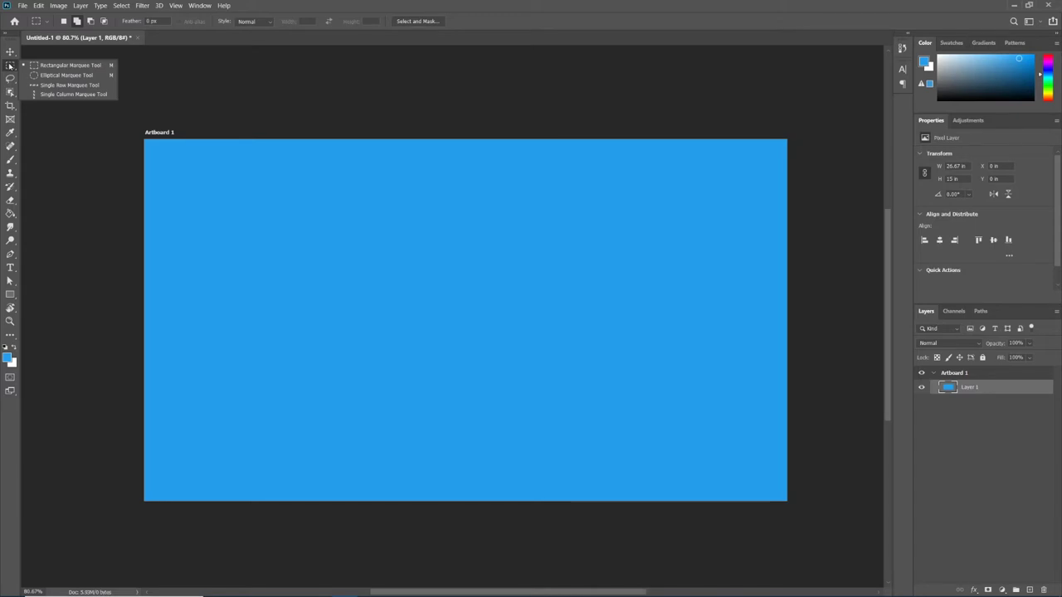
click(52, 66)
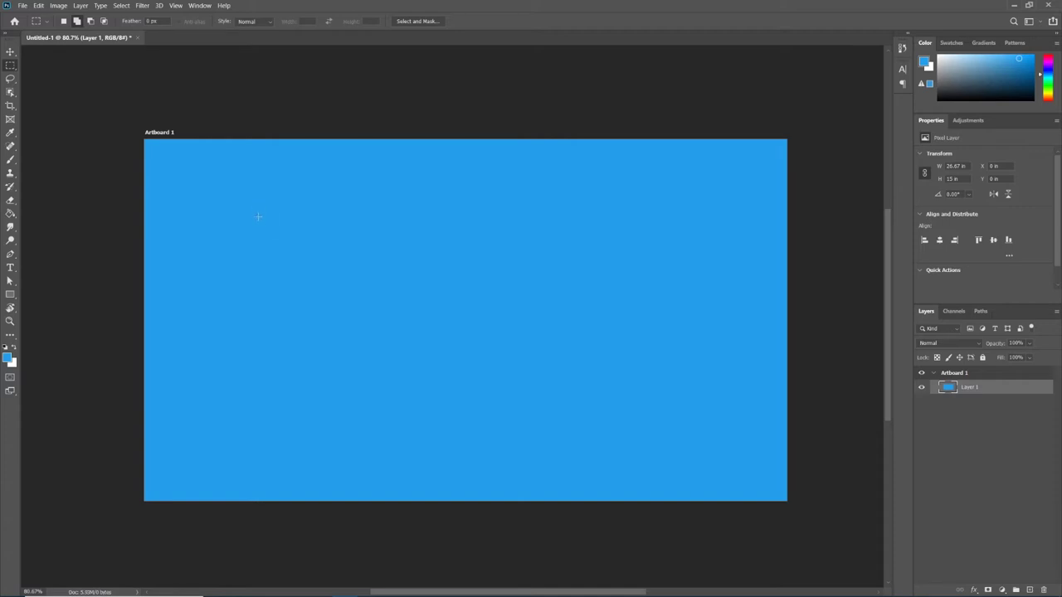
drag(257, 216, 647, 434)
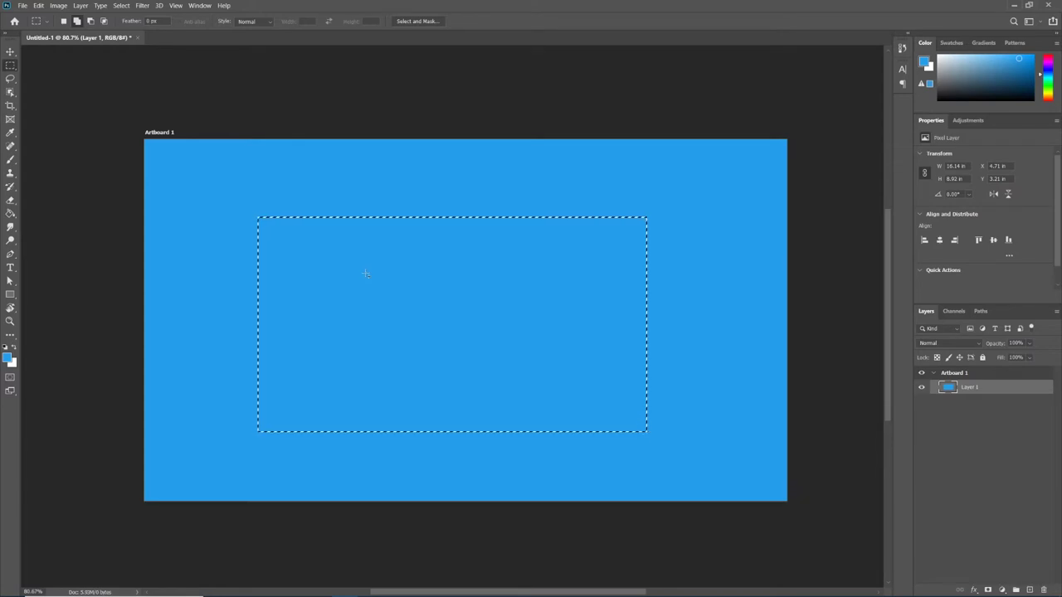
key(Delete)
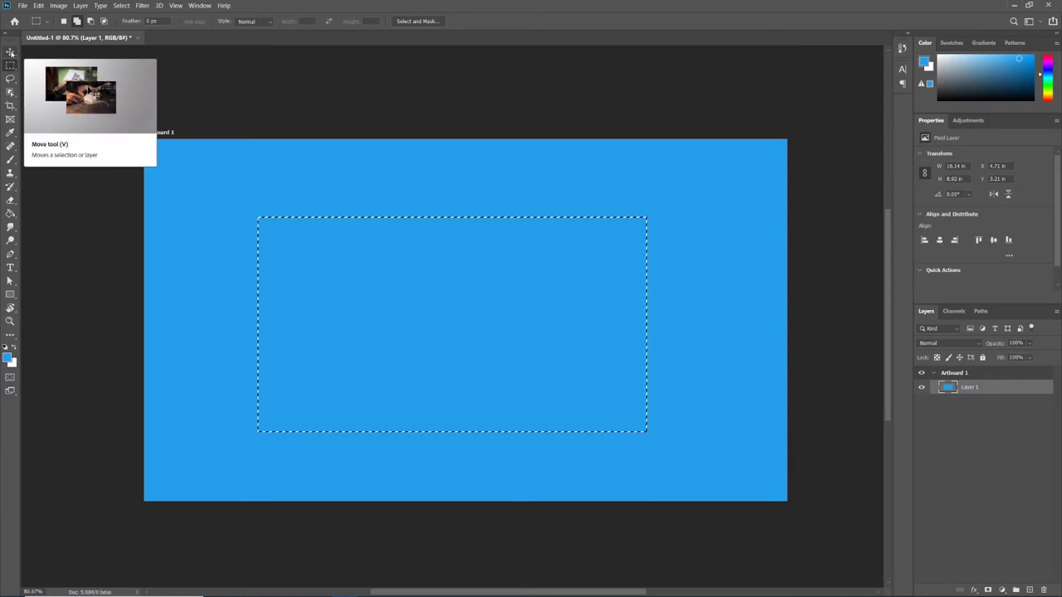
click(11, 53)
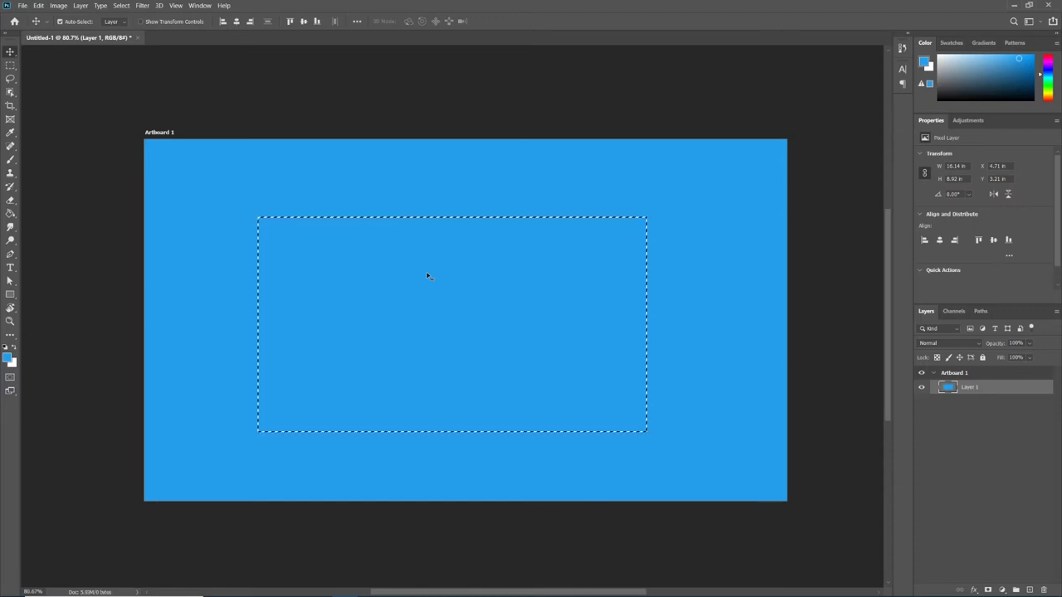
drag(446, 324, 772, 88)
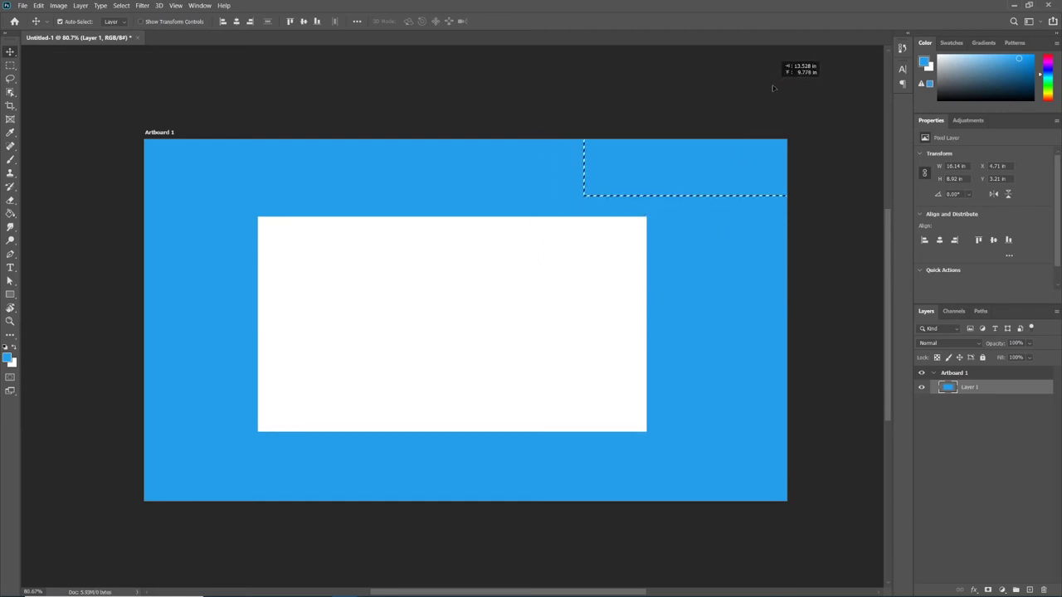
drag(772, 88, 583, 243)
key(ctrl+z)
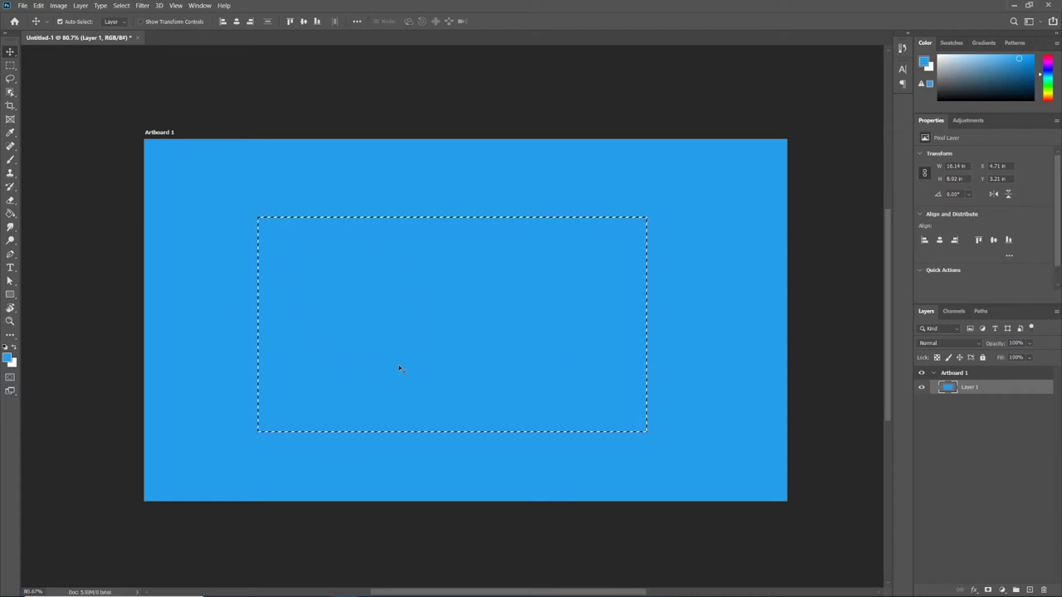
Step: Set the background colour to yellow f6e525, swap colours, and fill the selected rectangle yellow
click(10, 213)
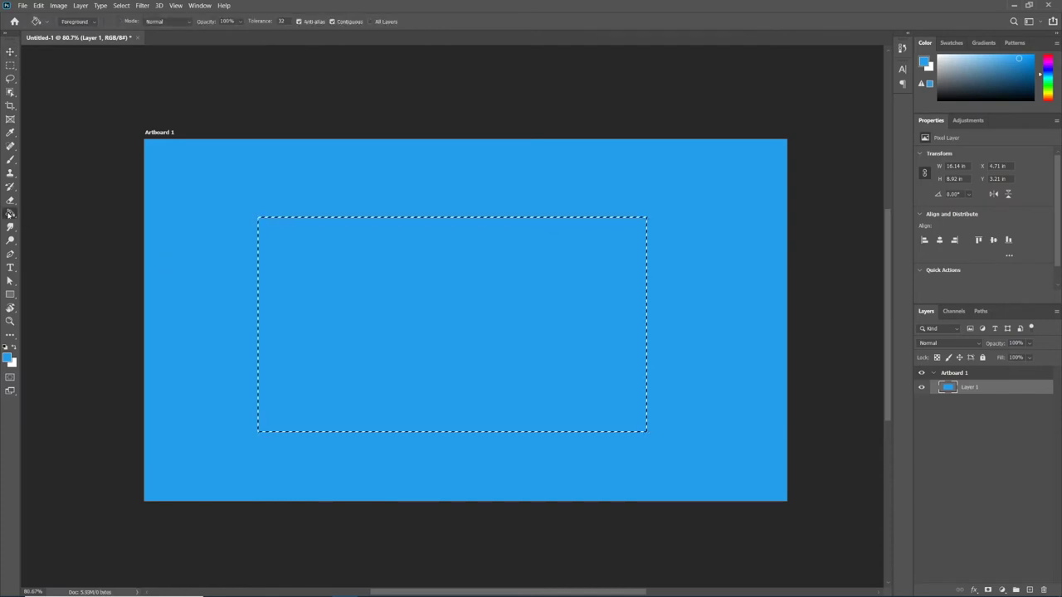
click(12, 361)
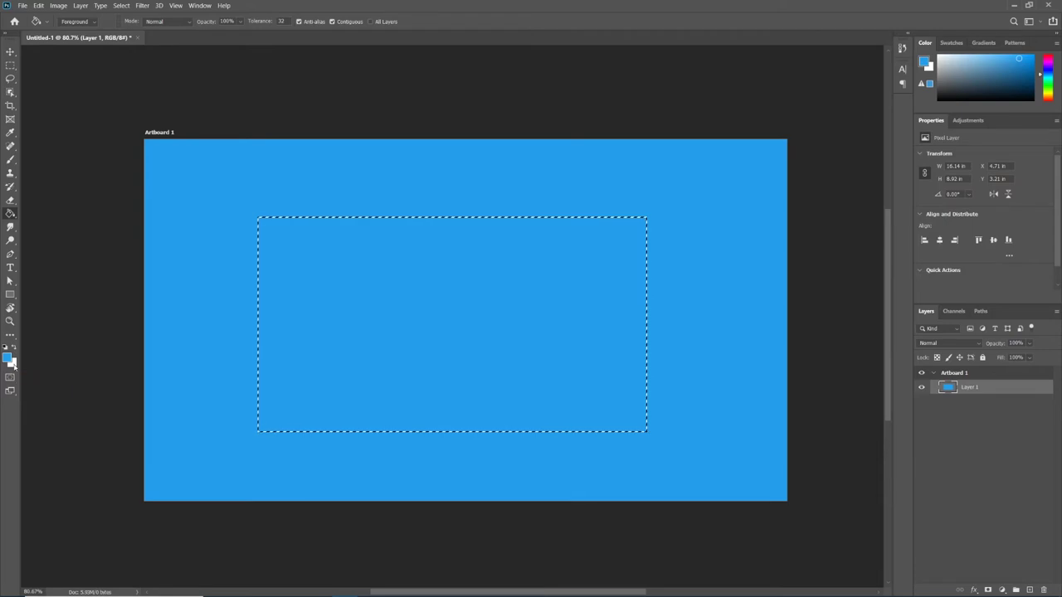
click(599, 456)
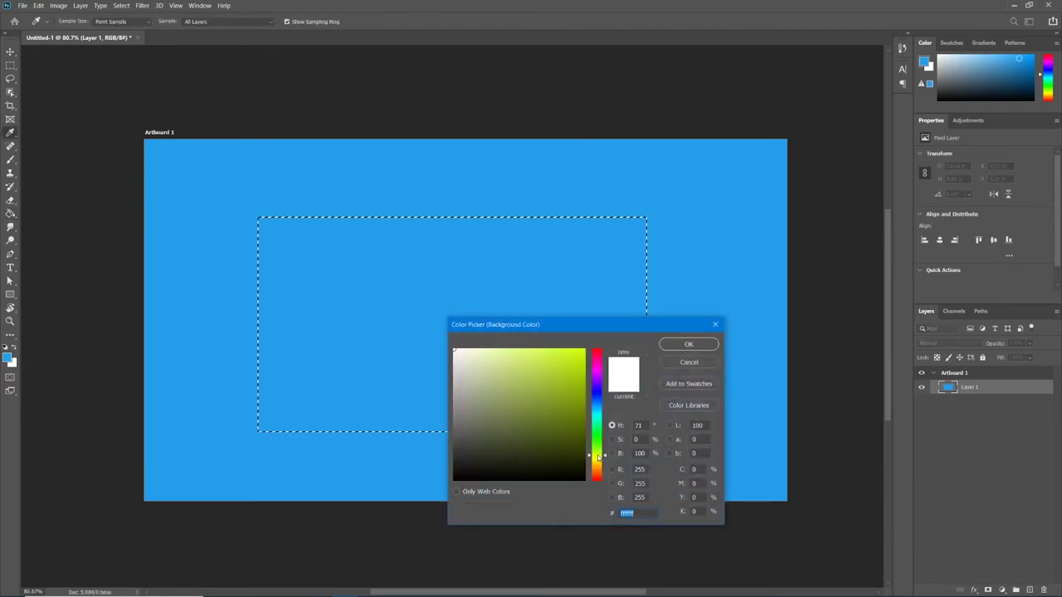
text(f6e525)
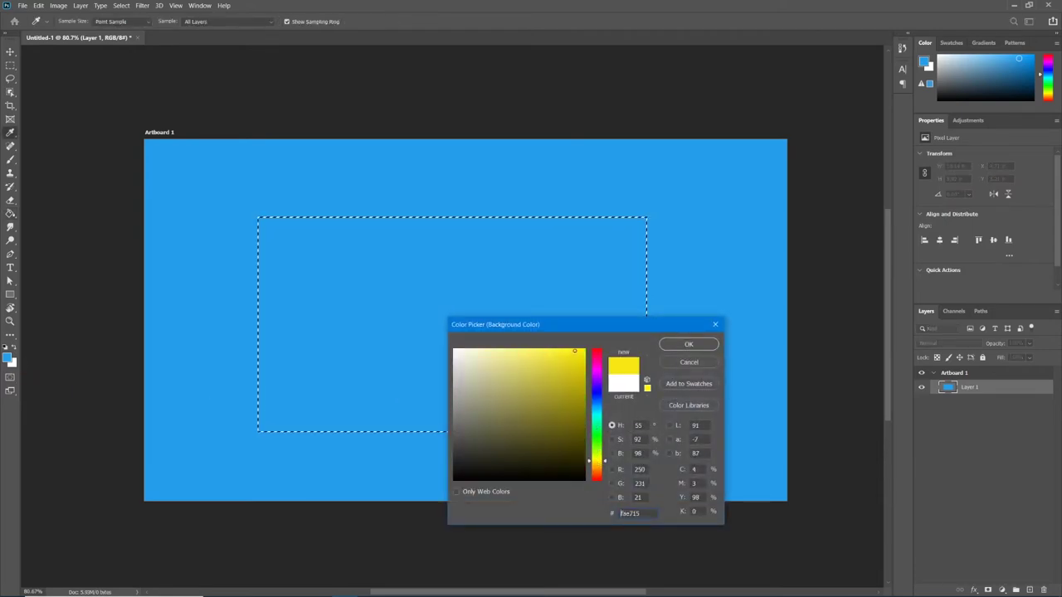
click(680, 344)
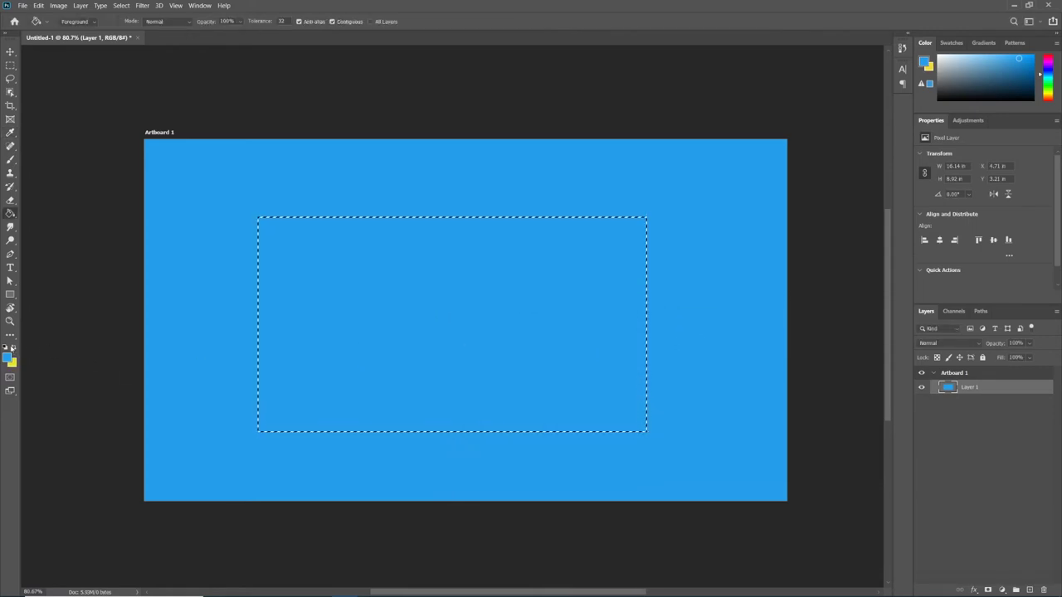
click(13, 349)
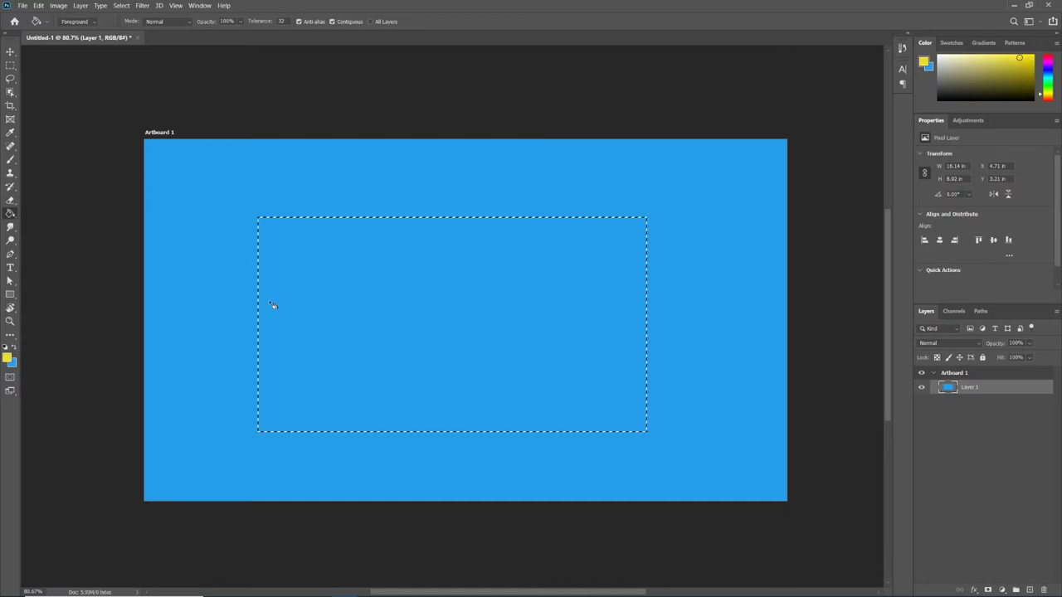
click(419, 318)
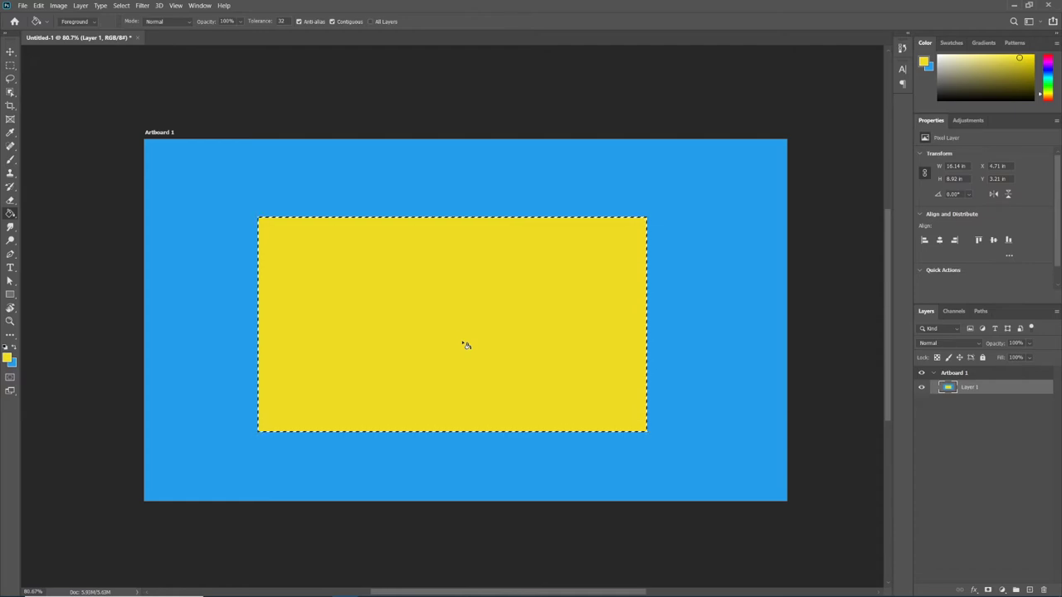
Step: Refill the rectangle blue, invert the selection, and fill the outer frame yellow, then blue
key(ctrl+BackSpace)
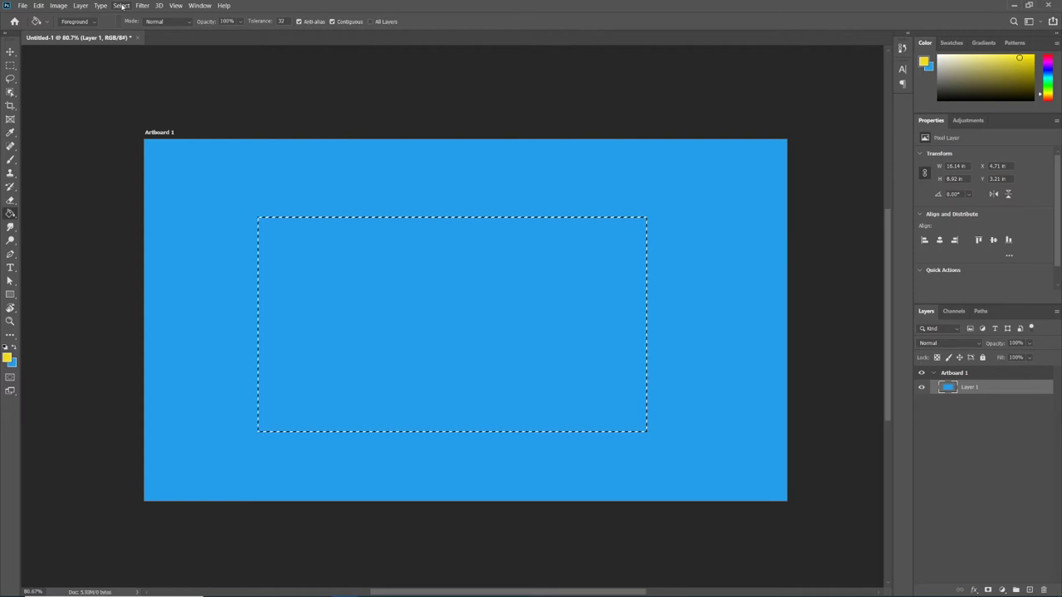
click(122, 6)
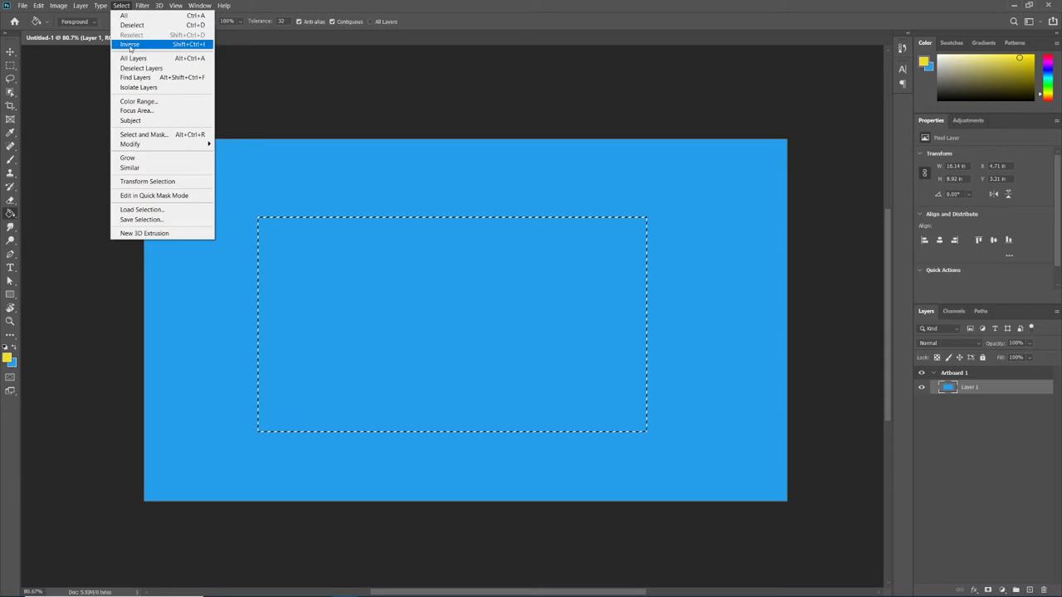
click(130, 46)
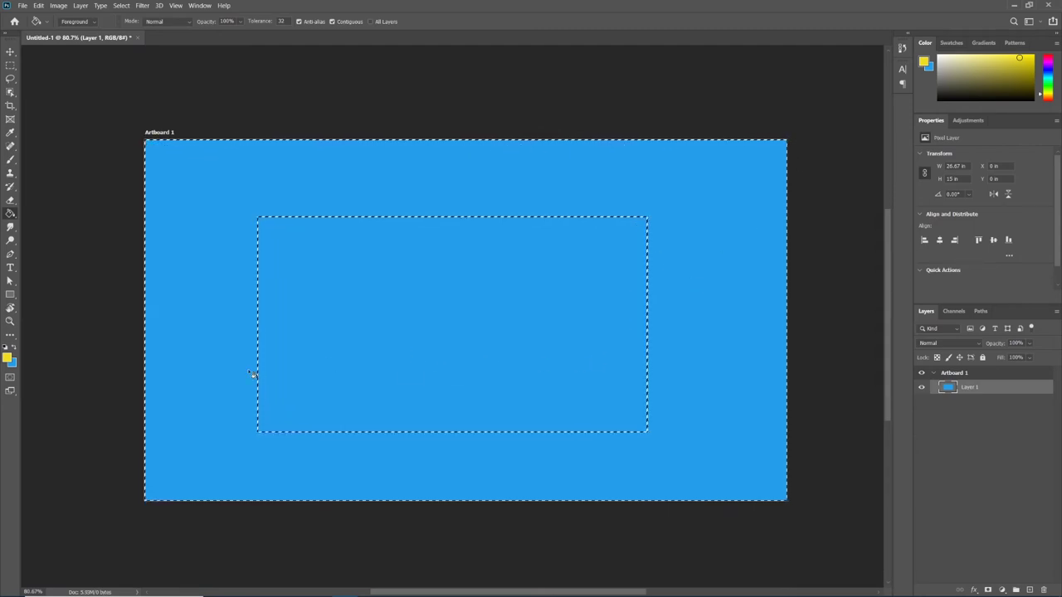
click(436, 321)
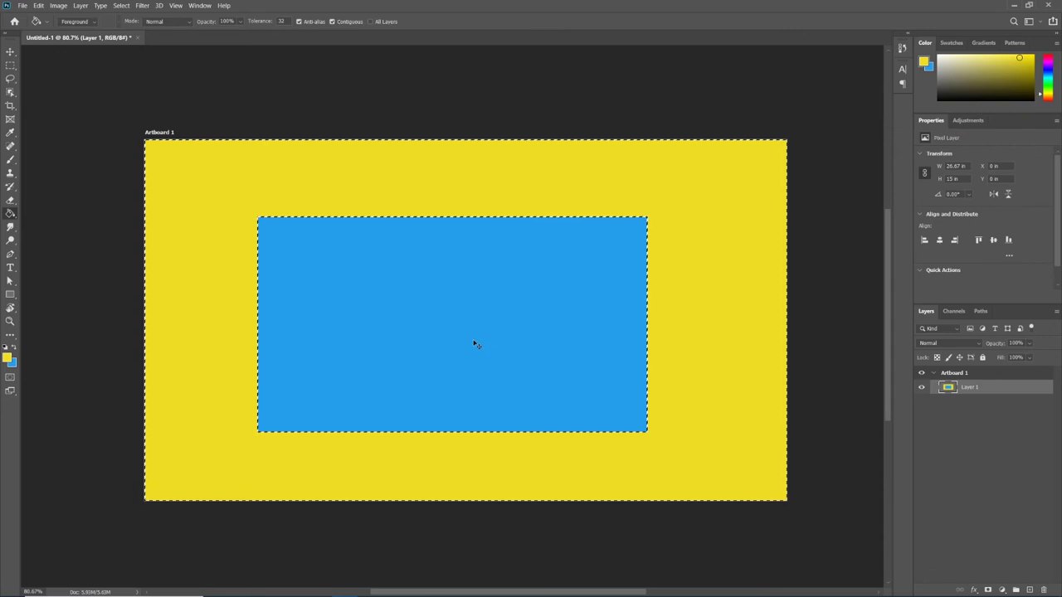
key(ctrl+BackSpace)
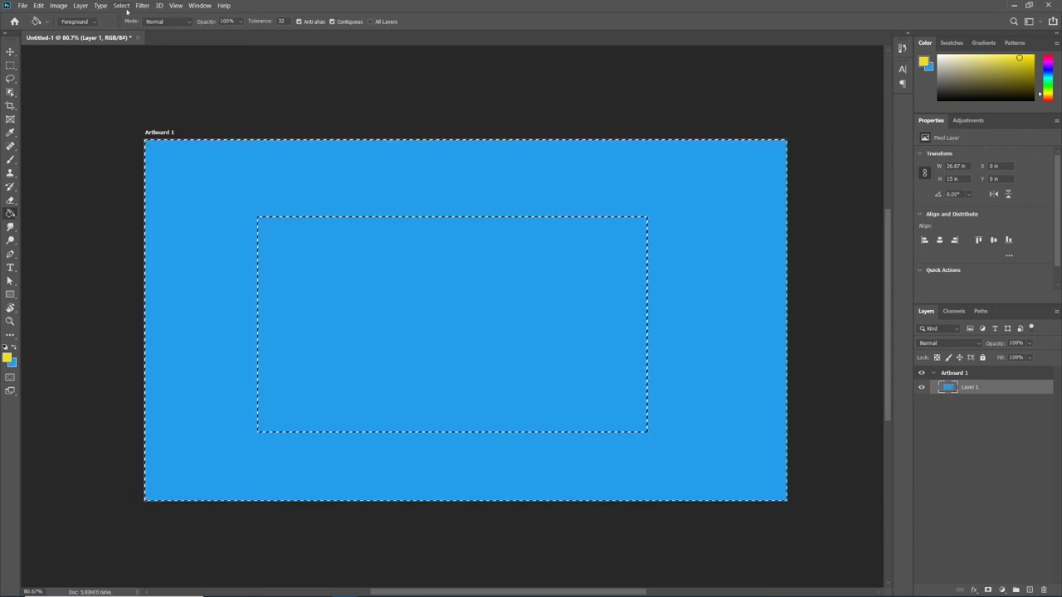
Step: Clear the current selection and switch to the Rectangular Marquee Tool
click(122, 6)
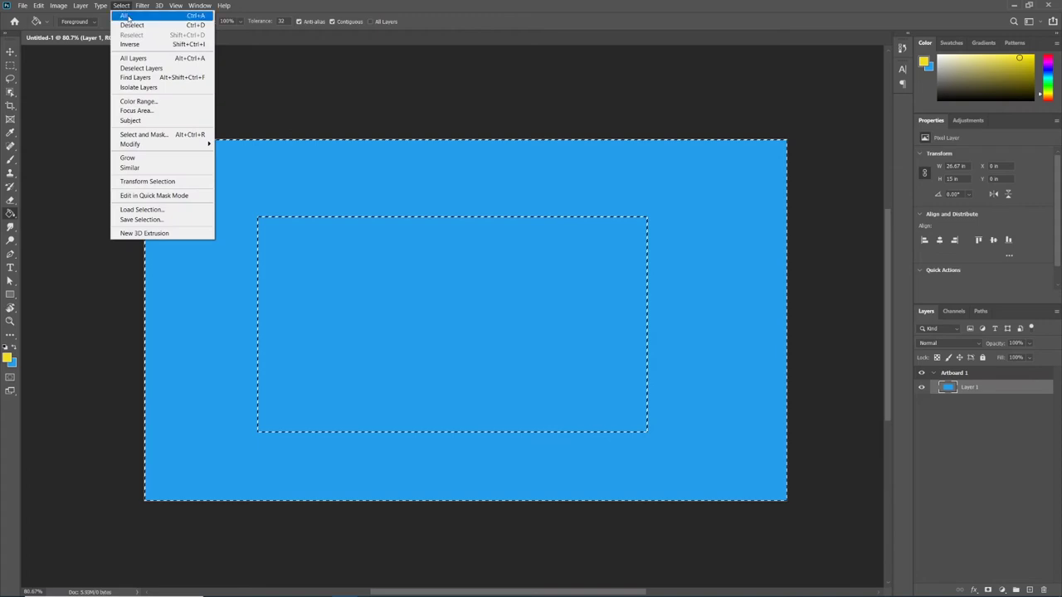
click(133, 26)
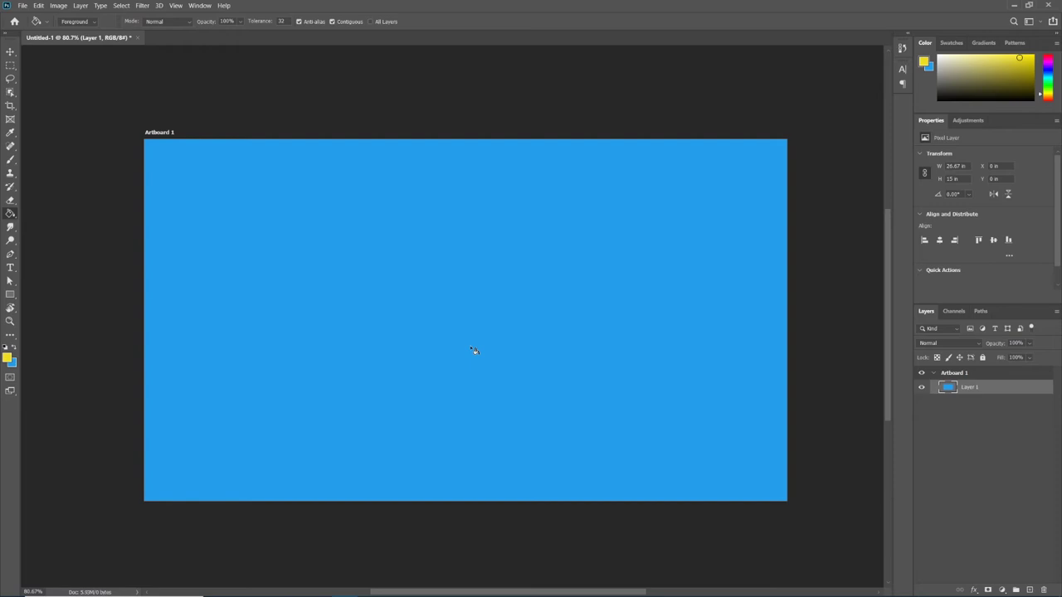
click(10, 65)
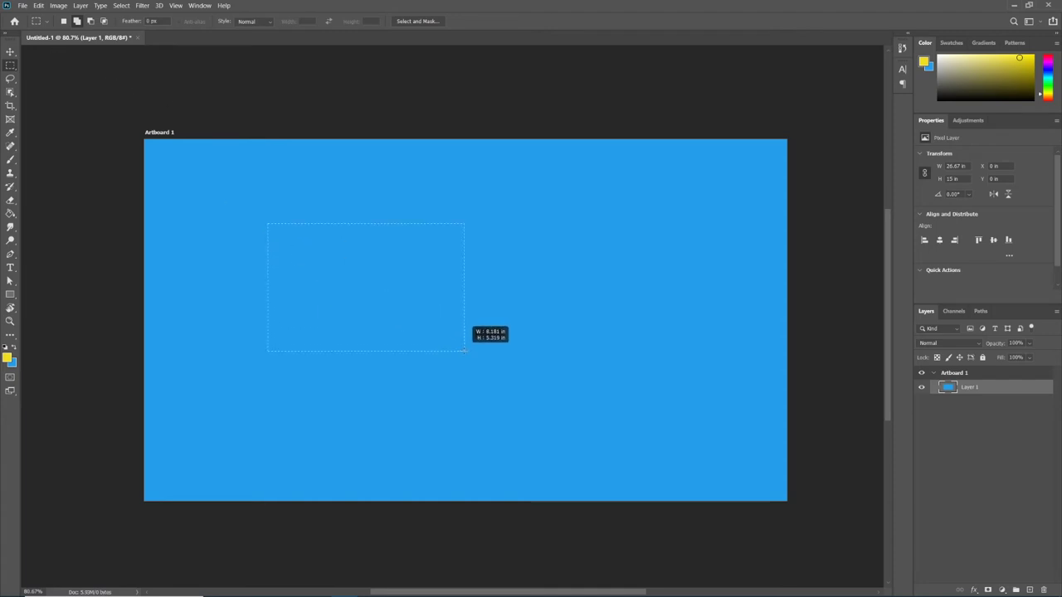
Step: Redraw the rectangular selection several times, settling on one in the upper-left area
drag(463, 350, 490, 384)
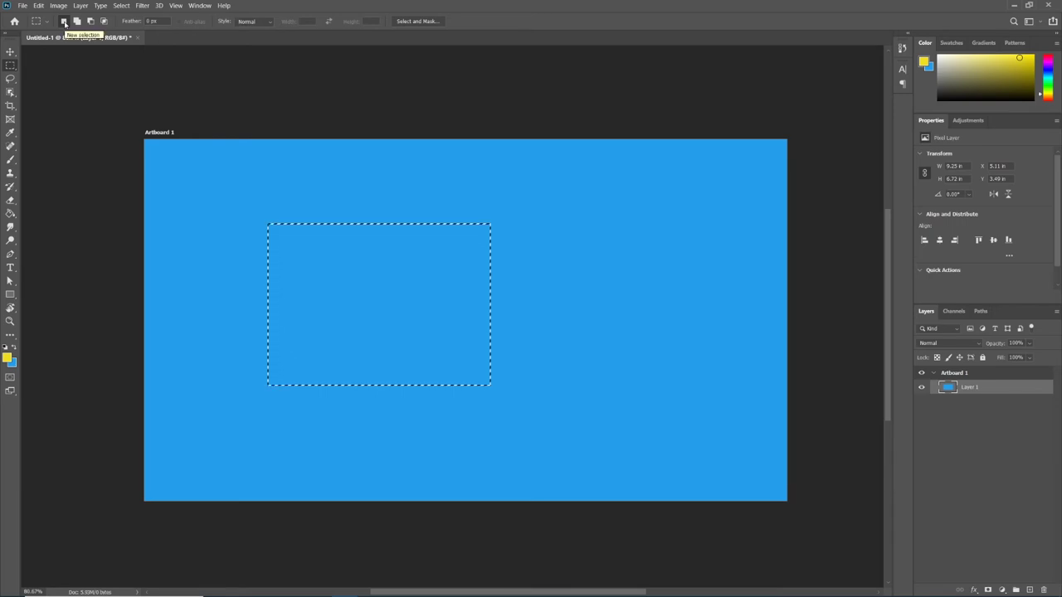
drag(541, 212, 647, 320)
drag(450, 246, 540, 303)
drag(501, 351, 672, 427)
drag(293, 185, 398, 300)
mouse_move(426, 270)
mouse_down()
mouse_move(490, 294)
mouse_move(669, 398)
mouse_up()
drag(260, 243, 508, 364)
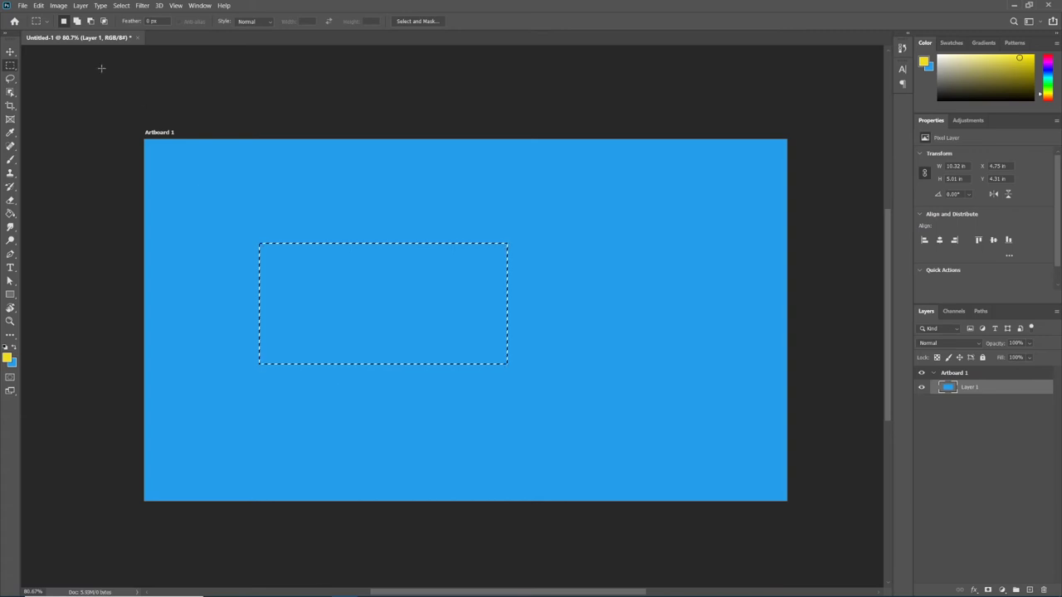
Step: In Add to selection mode, drag six overlapping rectangles into one stepped selection
click(76, 21)
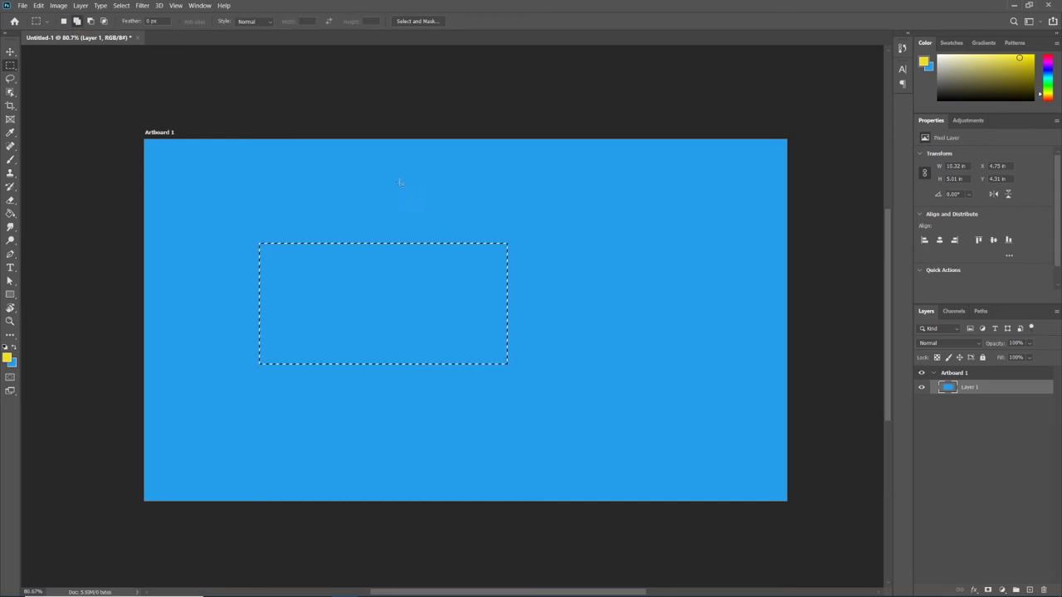
drag(395, 181, 568, 304)
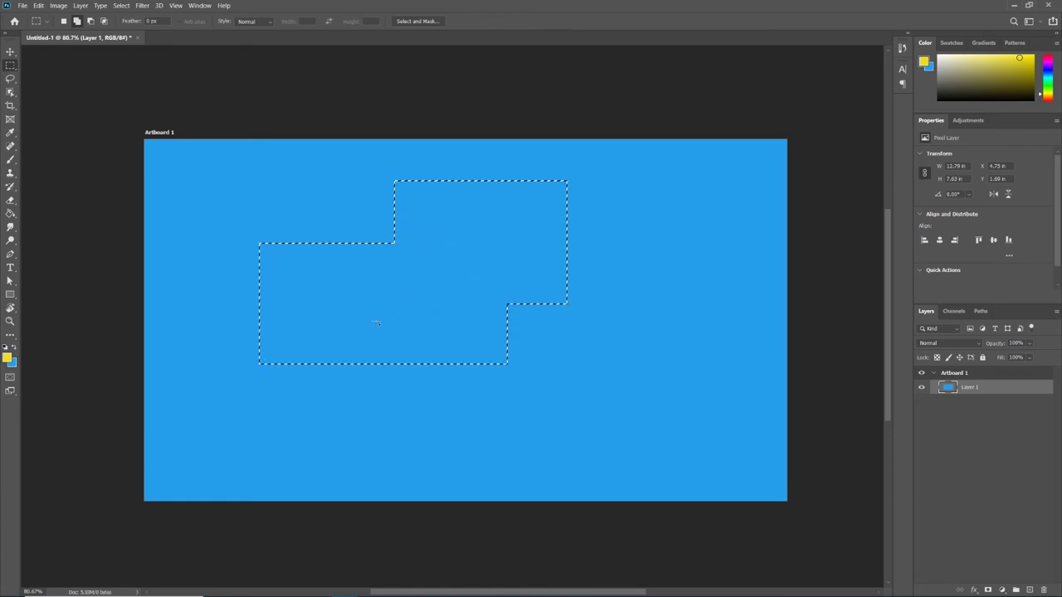
drag(372, 320, 474, 433)
drag(450, 345, 570, 409)
drag(567, 250, 713, 273)
drag(626, 185, 676, 365)
drag(550, 372, 635, 409)
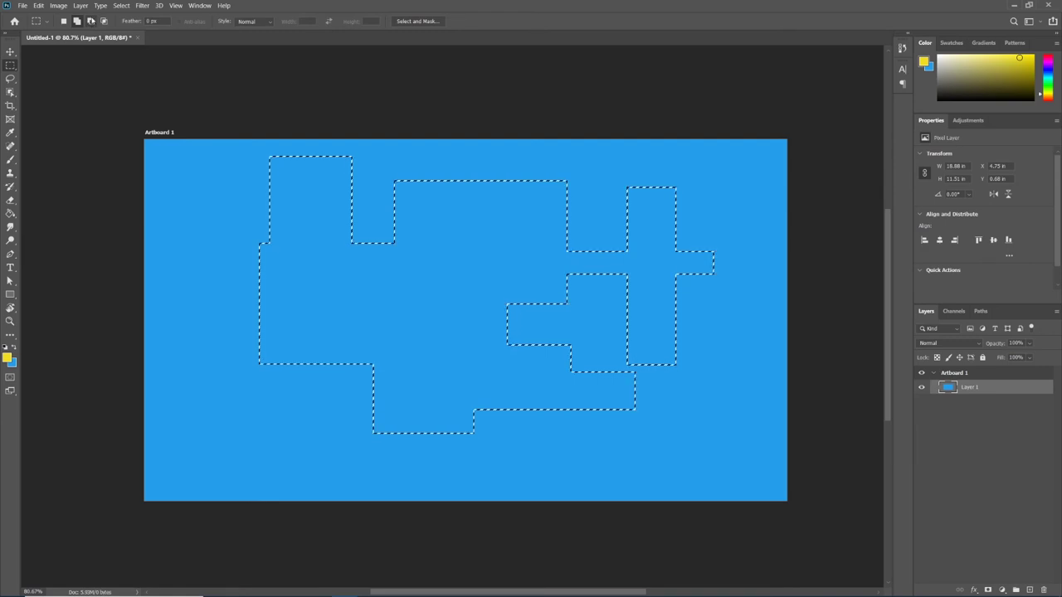
Step: In Subtract from selection mode, cut away six rectangles, leaving a small L-shape near top centre
click(91, 22)
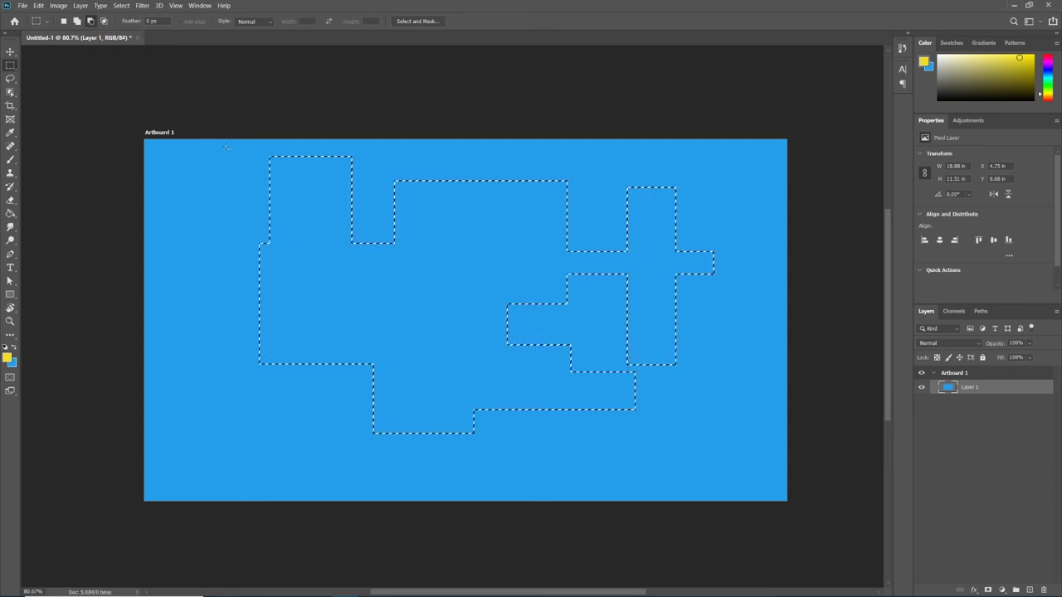
drag(215, 147, 366, 375)
drag(309, 296, 483, 454)
drag(449, 325, 705, 437)
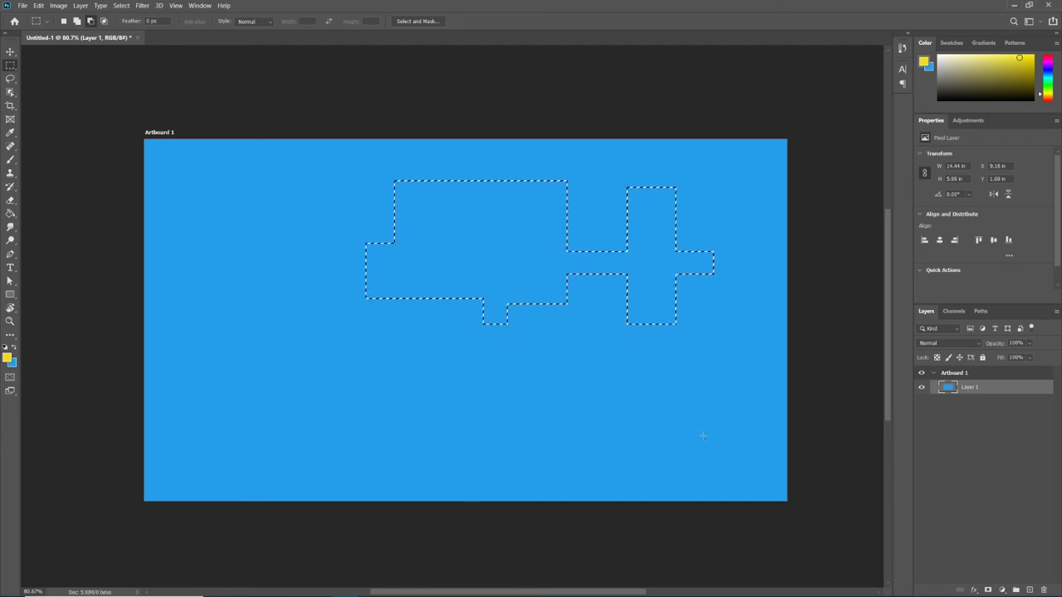
drag(608, 170, 737, 379)
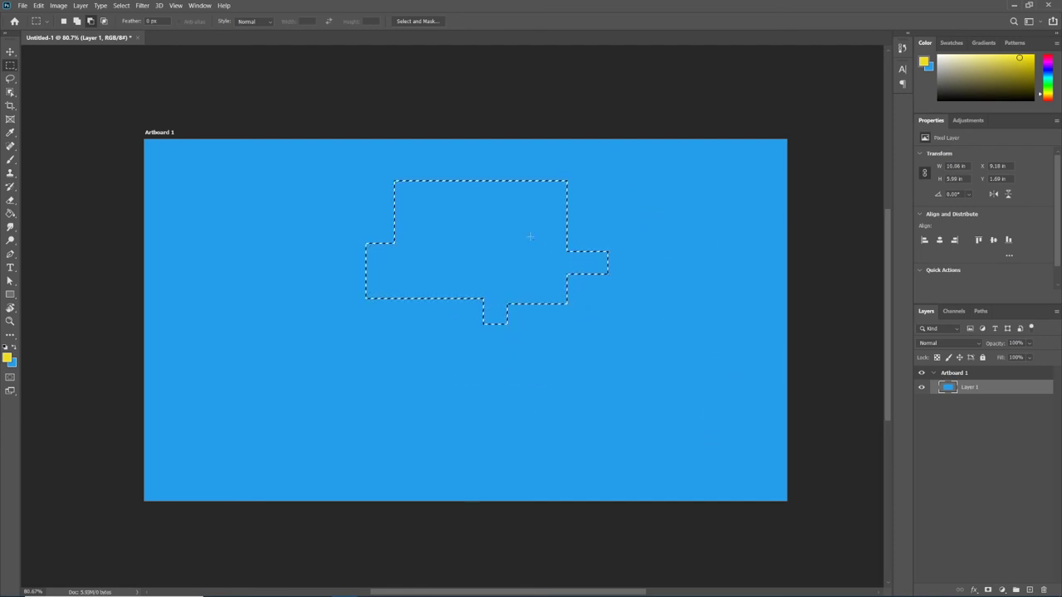
drag(514, 171, 625, 287)
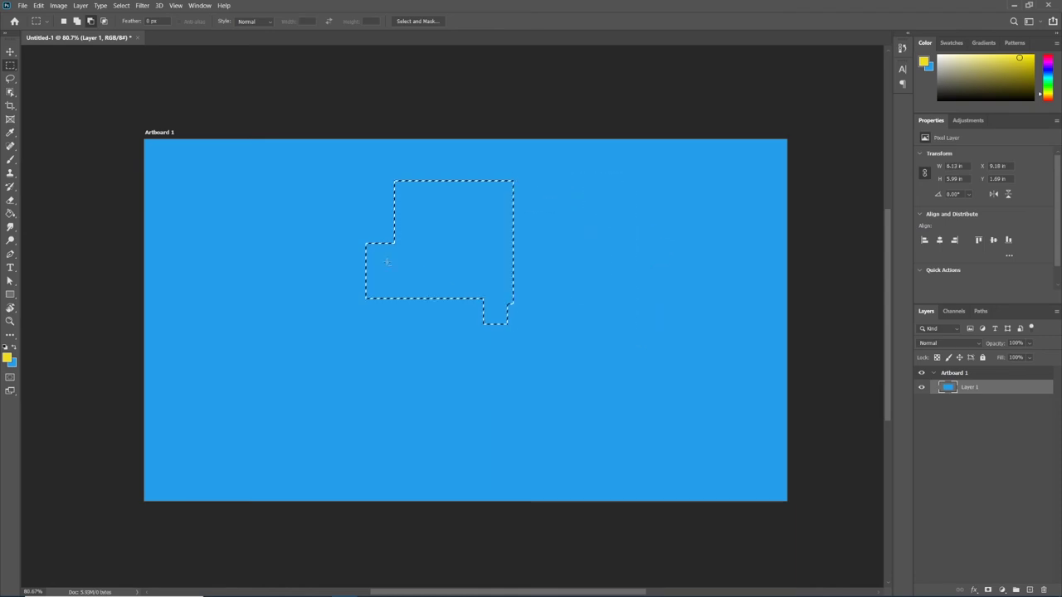
drag(332, 267, 519, 328)
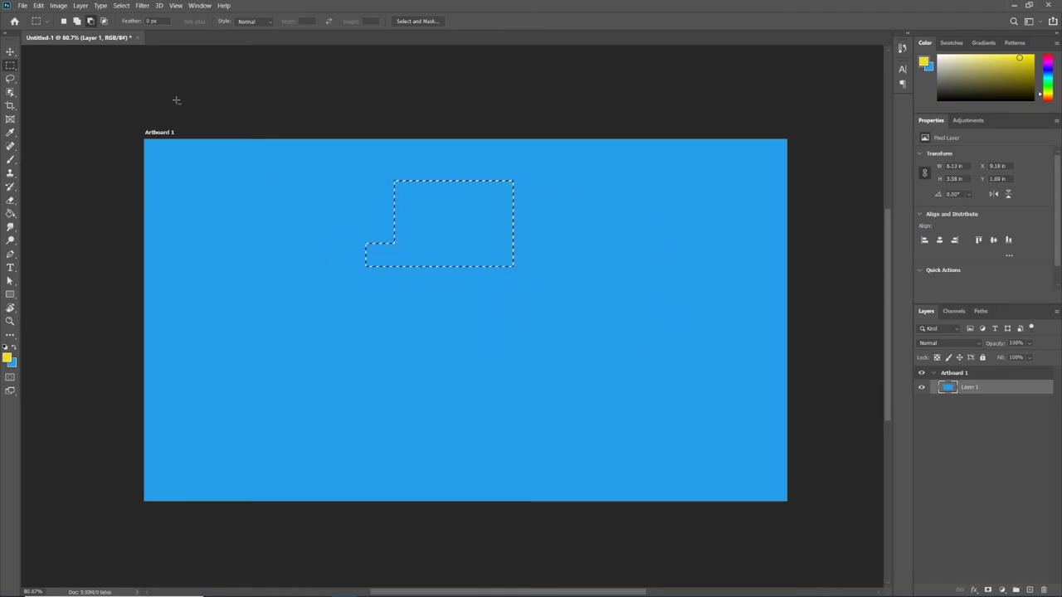
Step: In Intersect with selection mode, drag a rectangle over the L-shape, keeping only the overlap
click(103, 22)
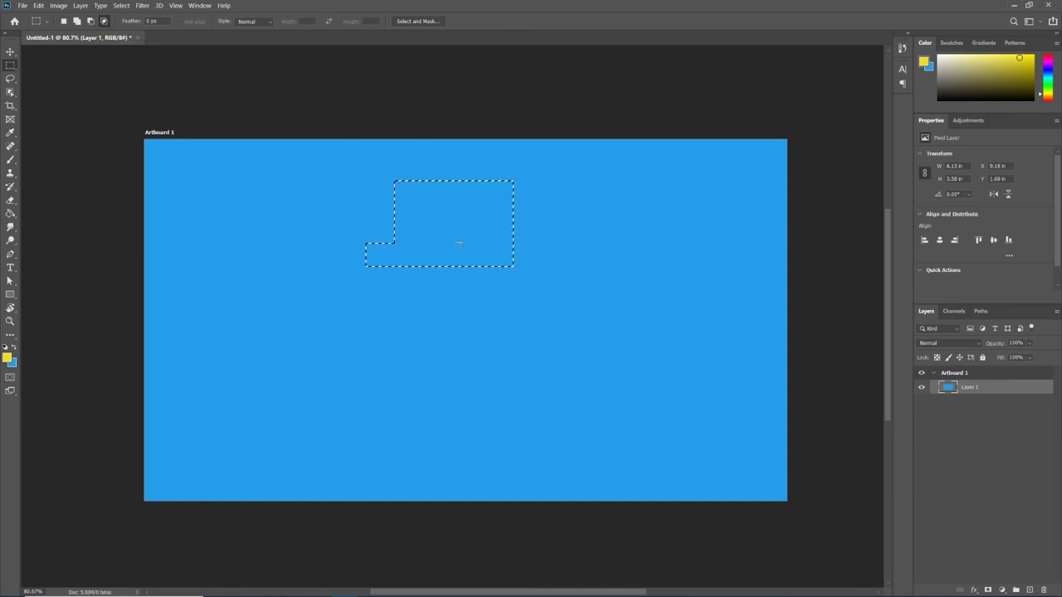
drag(440, 205, 693, 401)
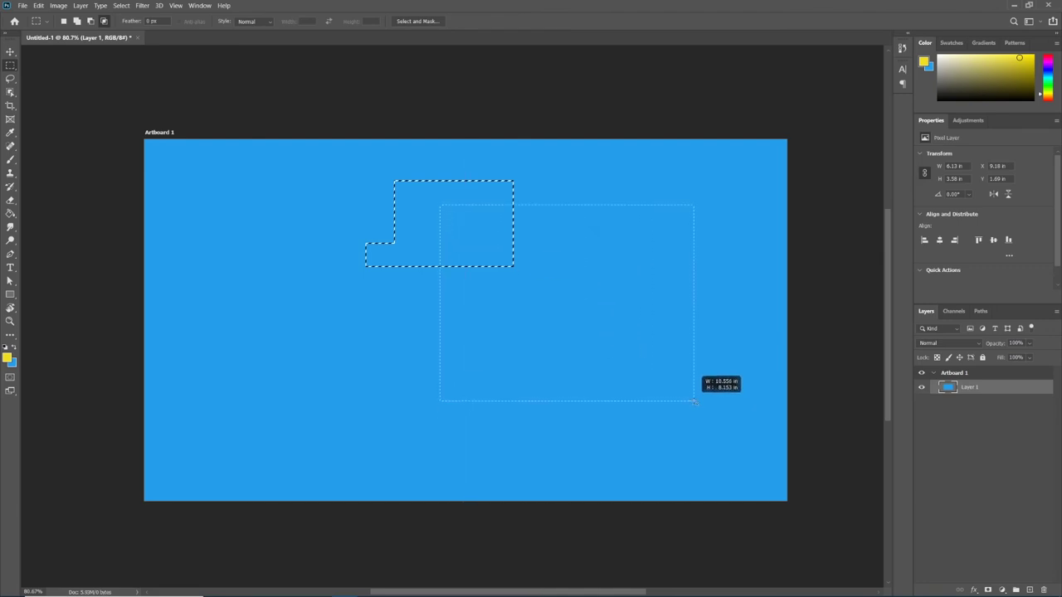
drag(694, 401, 694, 401)
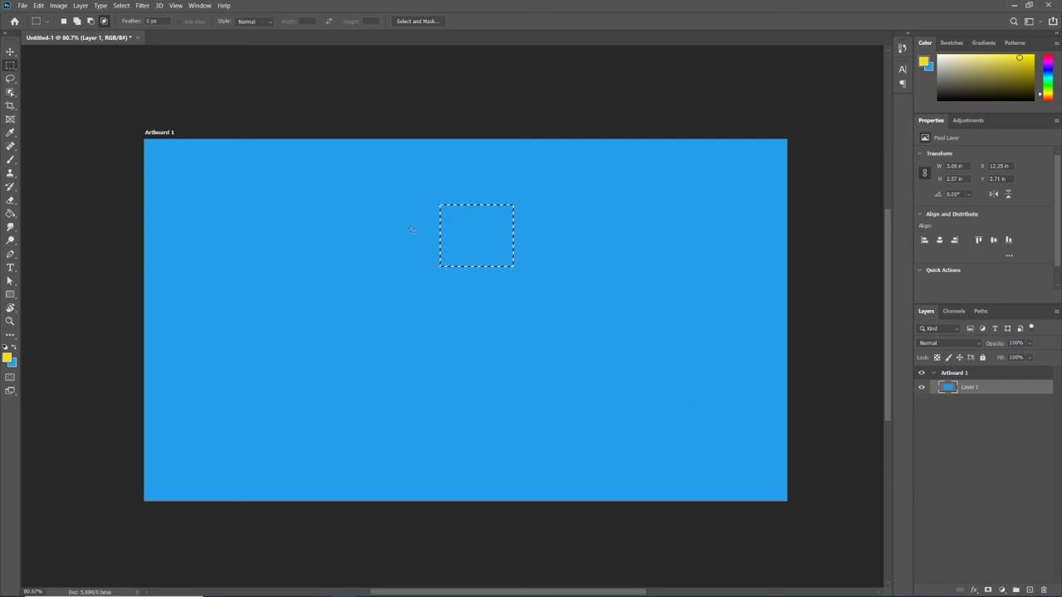
Step: Clear the selection and switch to the Elliptical Marquee Tool
click(121, 5)
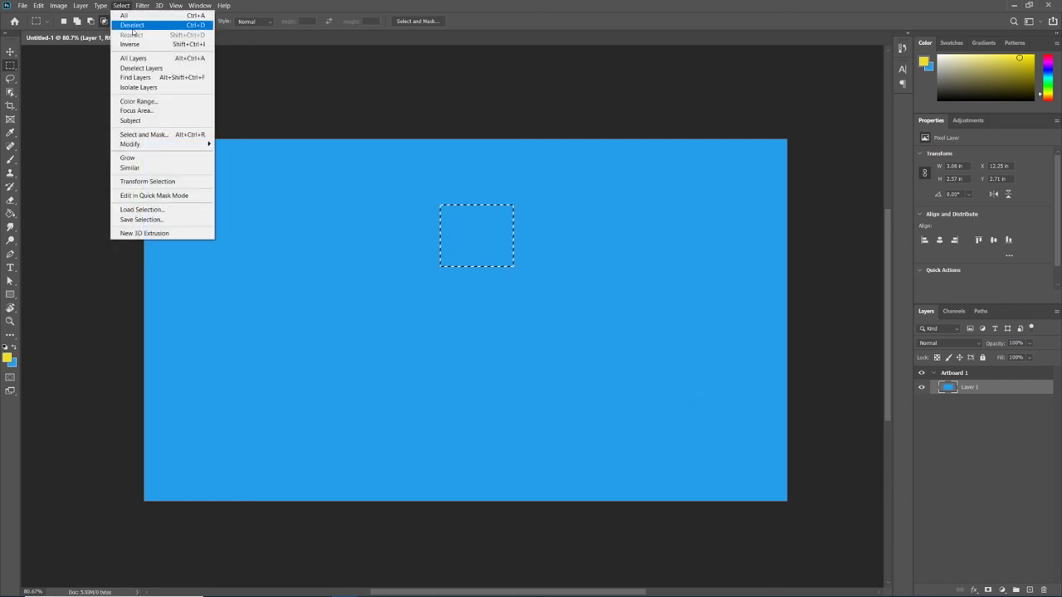
click(132, 25)
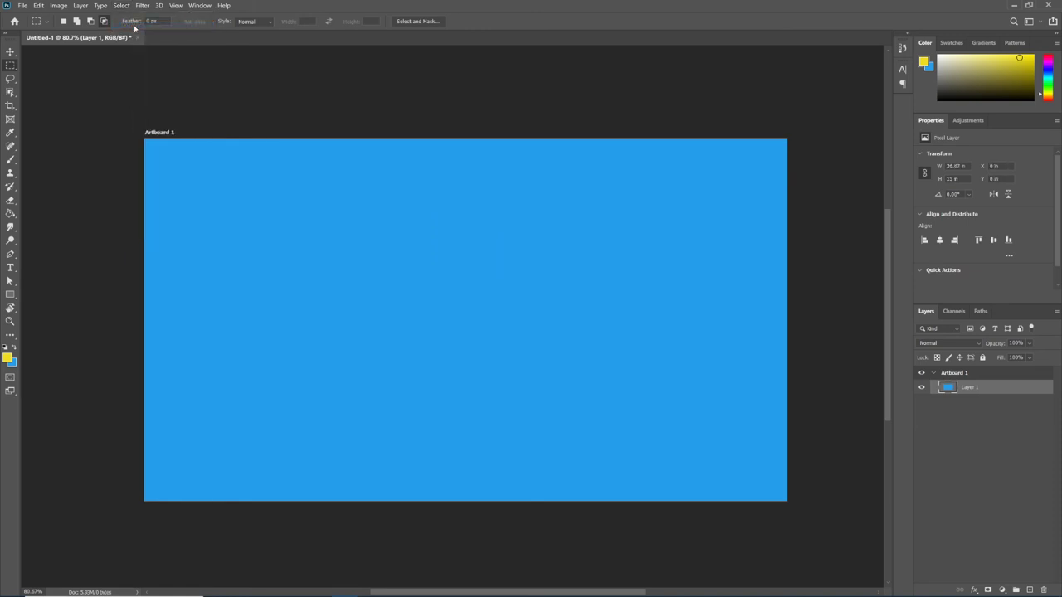
right_click(13, 68)
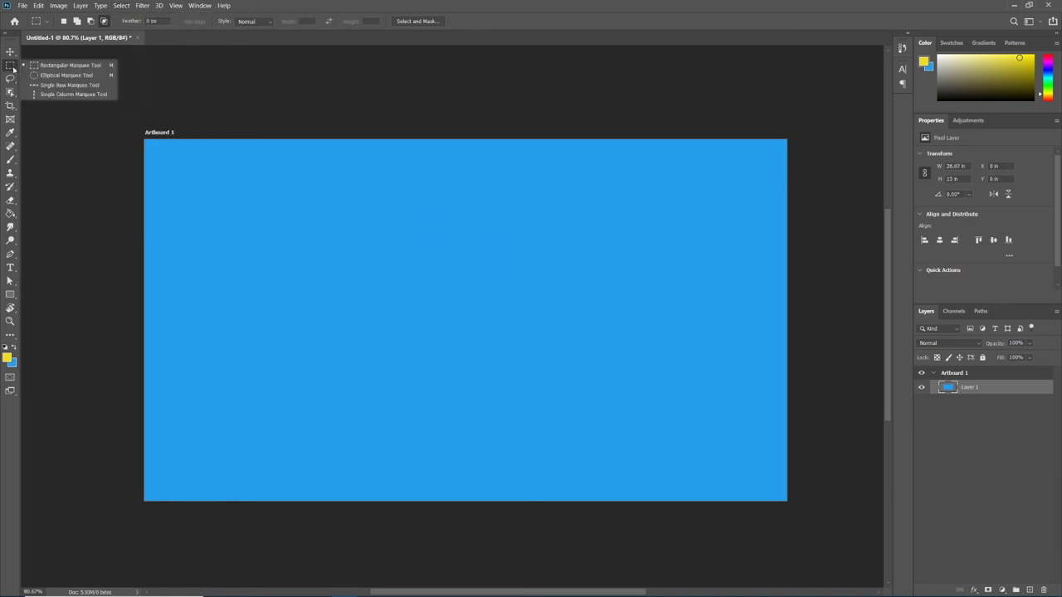
click(58, 76)
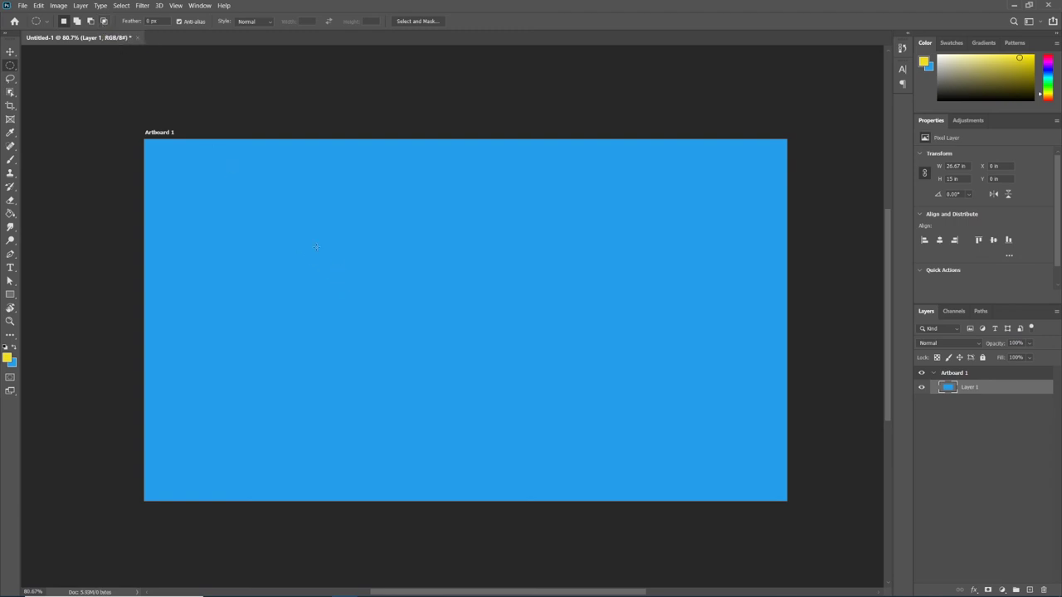
Step: Draw overlapping ellipses that merge into one rounded, cloud-like selection near the centre
drag(305, 240, 509, 352)
drag(426, 194, 601, 336)
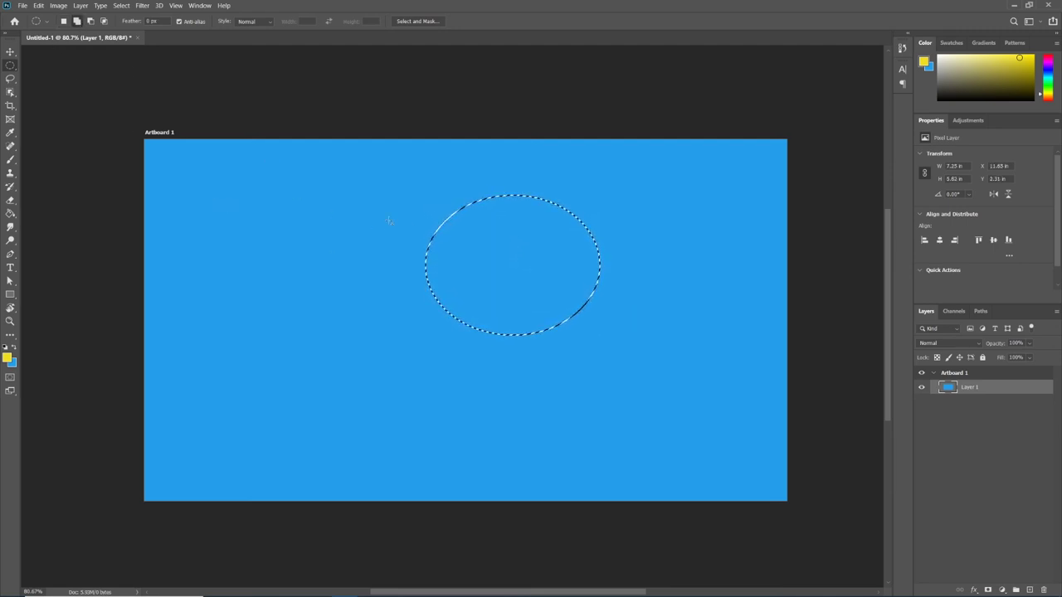
drag(381, 219, 480, 347)
drag(435, 292, 608, 406)
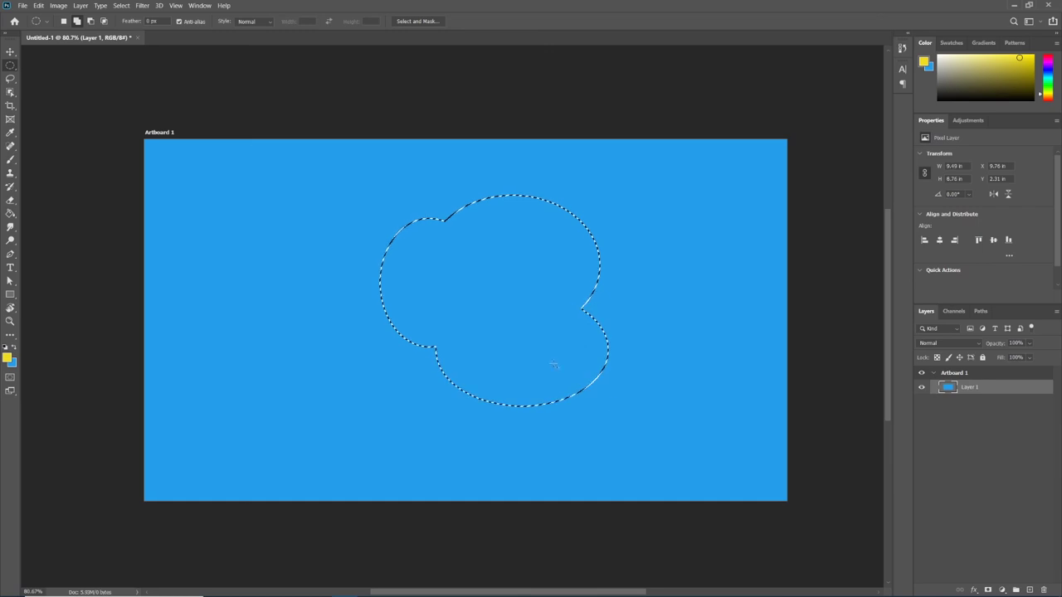
click(121, 5)
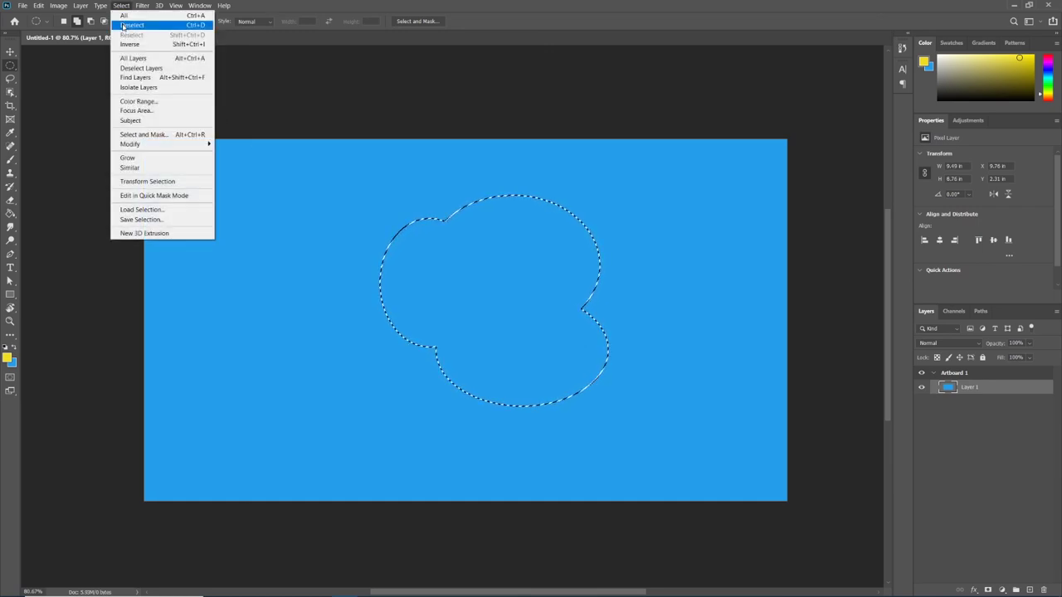
Step: Select a perfect circle left of centre, then add a perfect square to its right
click(123, 25)
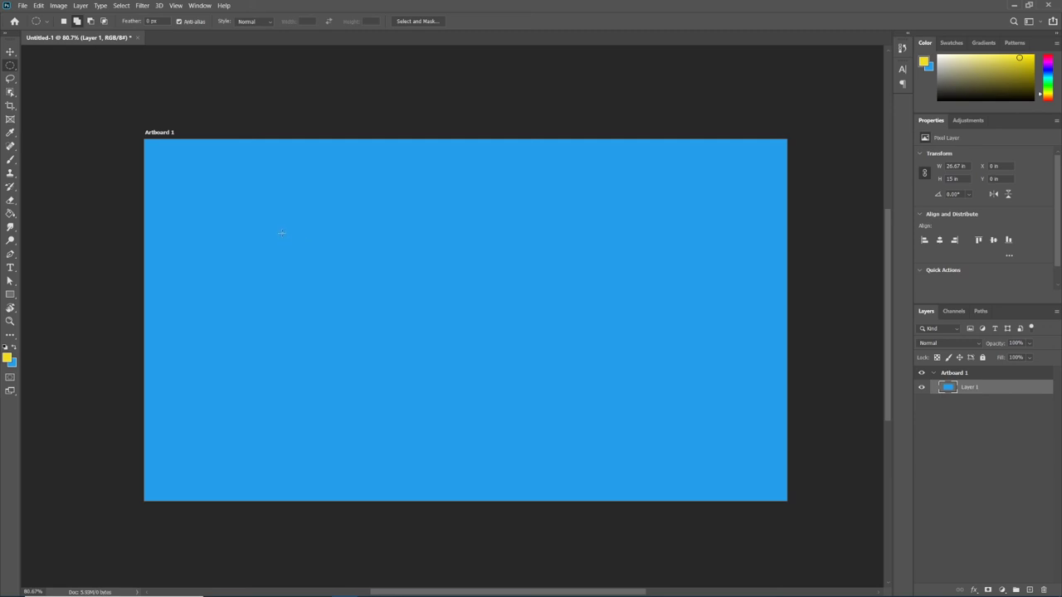
drag(444, 213, 421, 375)
right_click(9, 65)
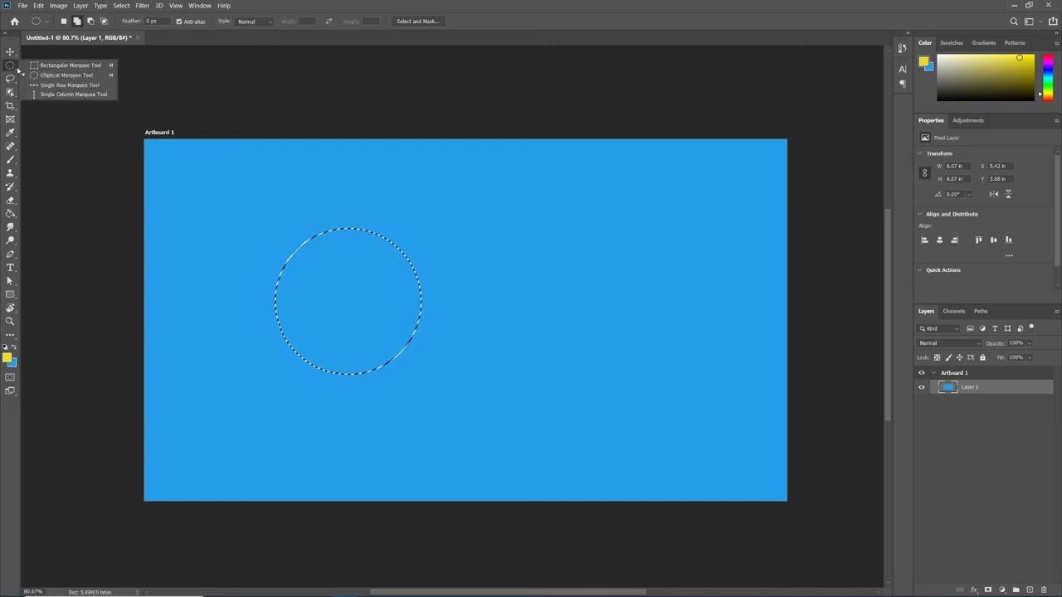
click(37, 63)
click(77, 22)
drag(478, 233, 605, 361)
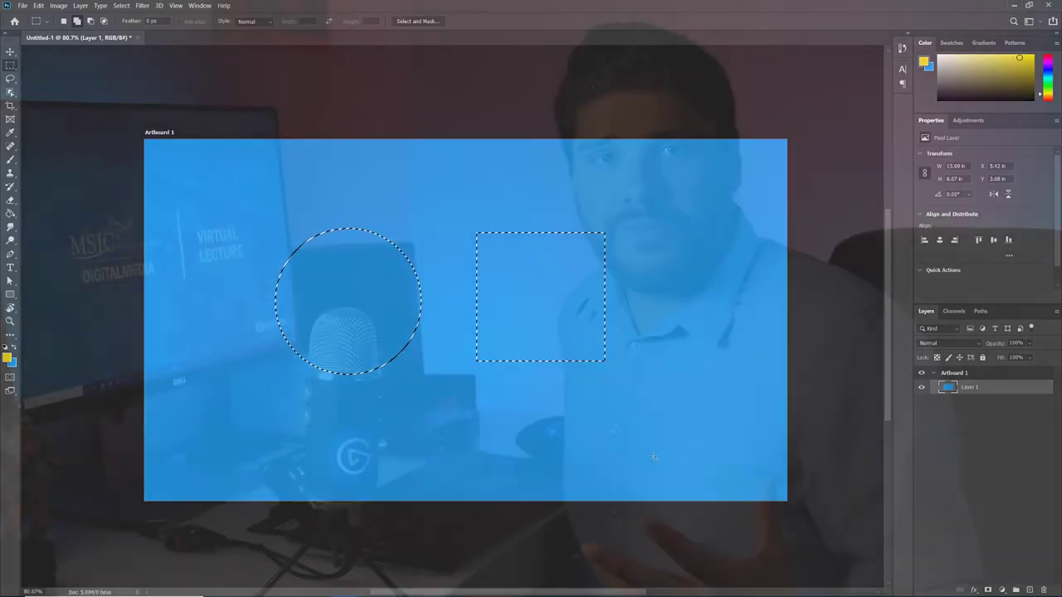